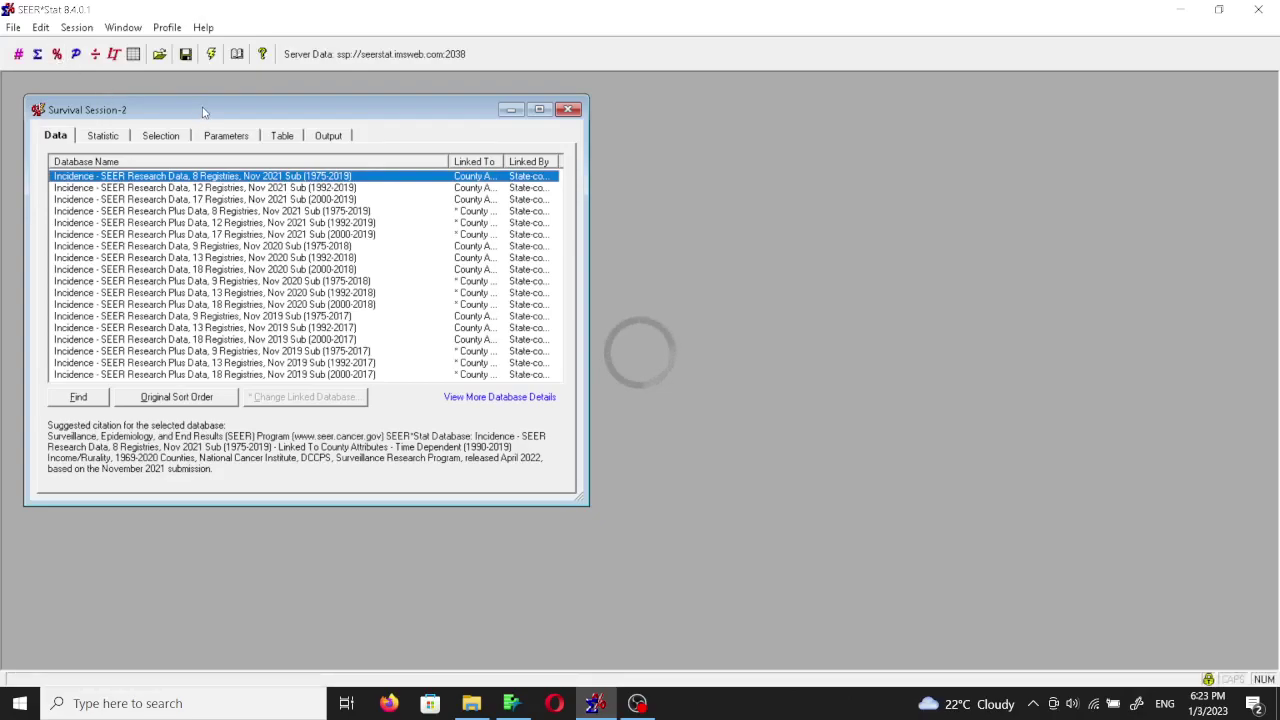
Select the Research Plus Data, 8 Registries, Nov 2021 database and accept the session reset.
{"action": "left_click_drag", "start_coordinate": [203, 110], "coordinate": [185, 93]}
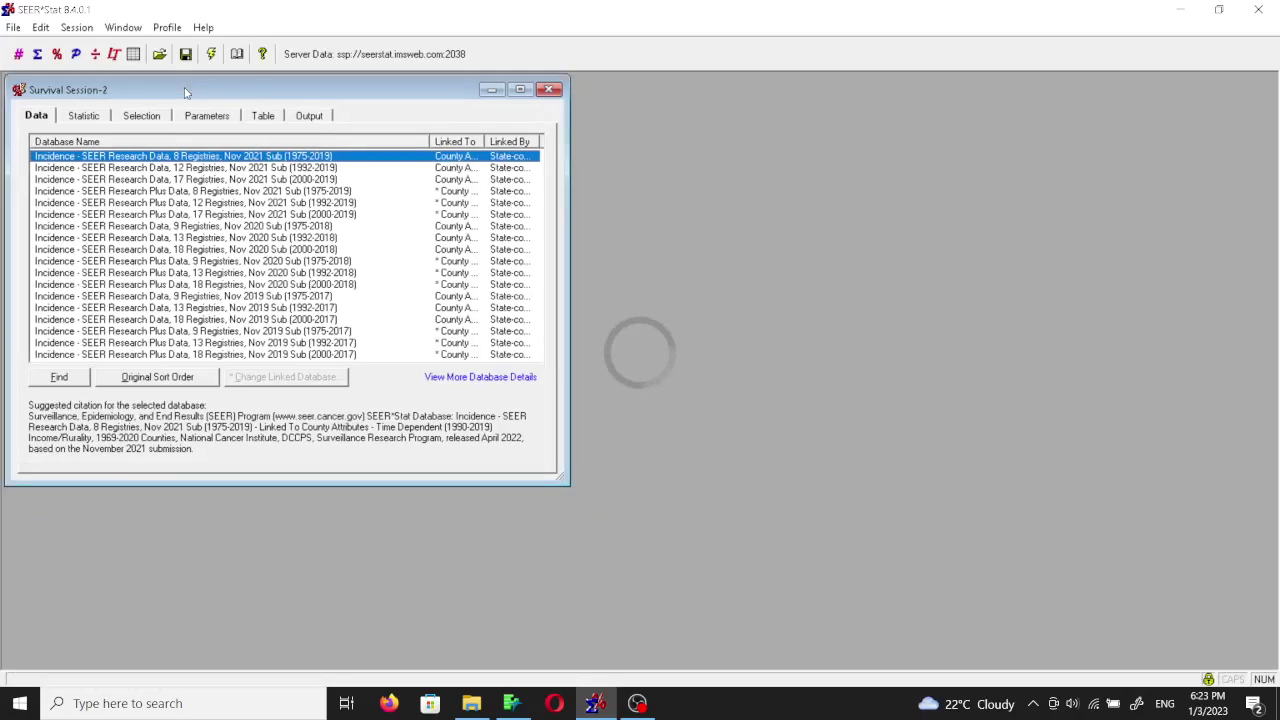
{"action": "left_click", "coordinate": [150, 191]}
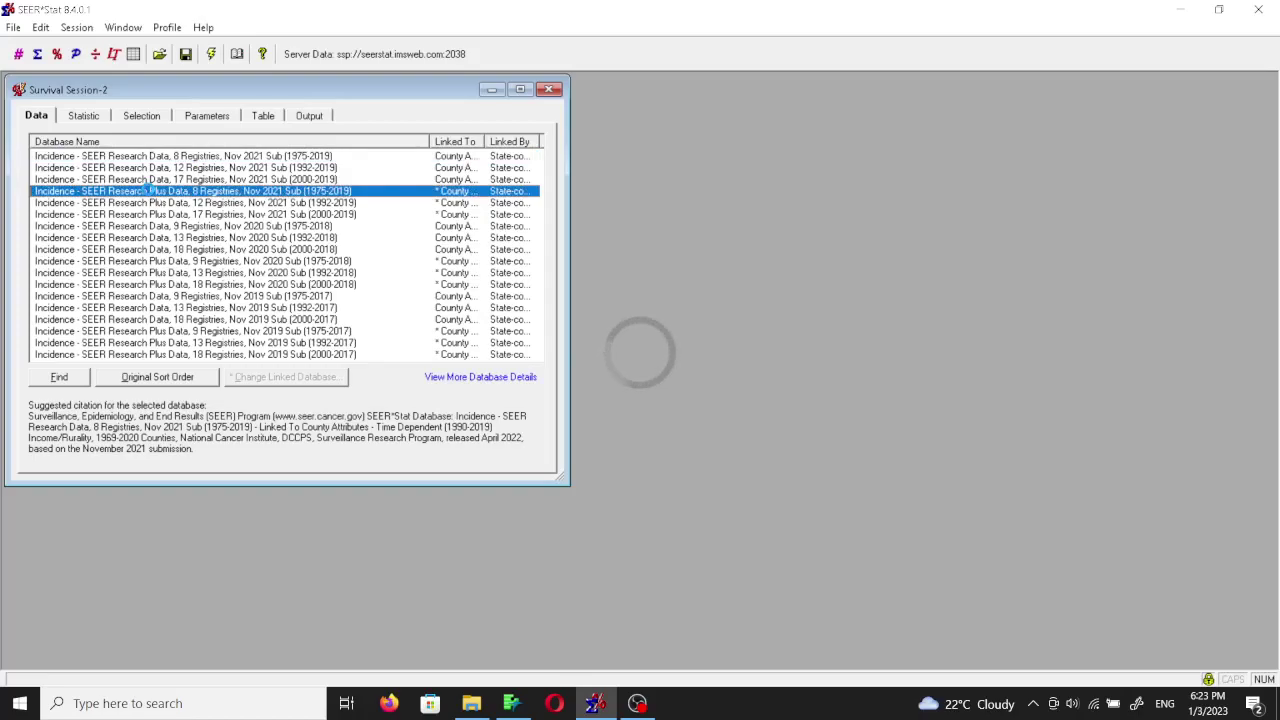
{"action": "left_click", "coordinate": [640, 405]}
Choose Observed Survival Only, calculated with the Kaplan-Meier method.
{"action": "left_click", "coordinate": [83, 115]}
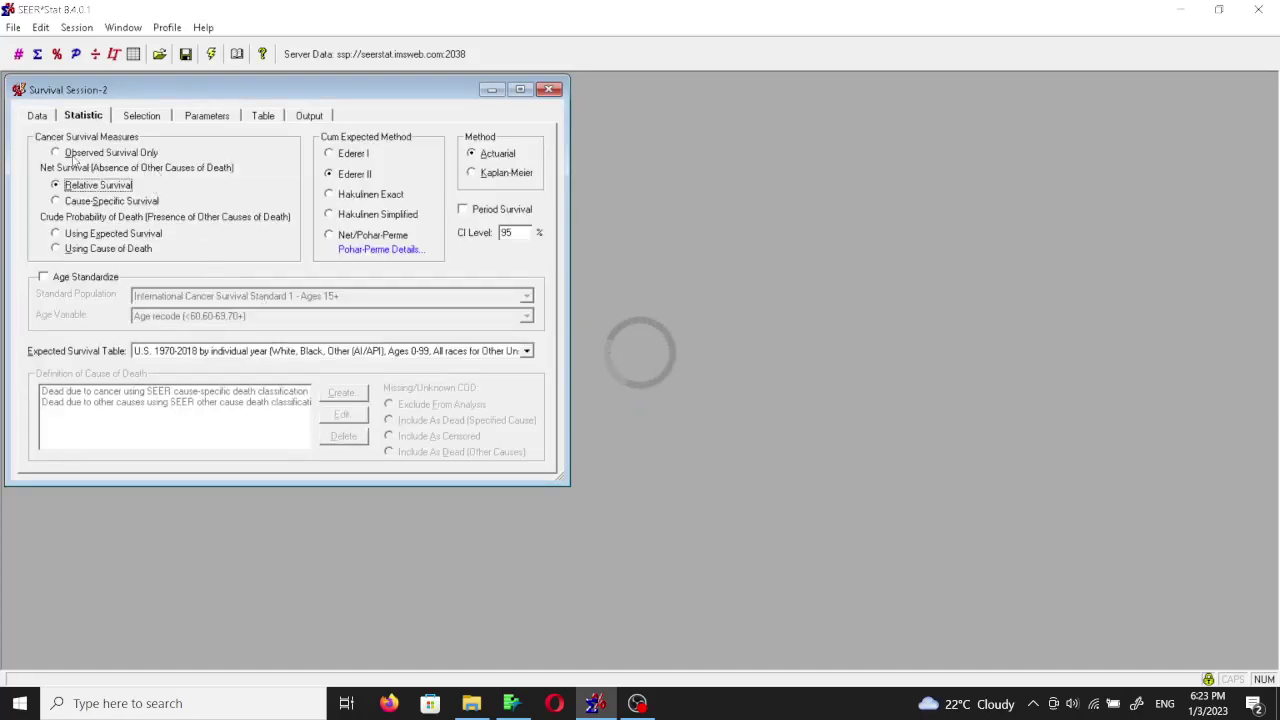
{"action": "left_click", "coordinate": [56, 153]}
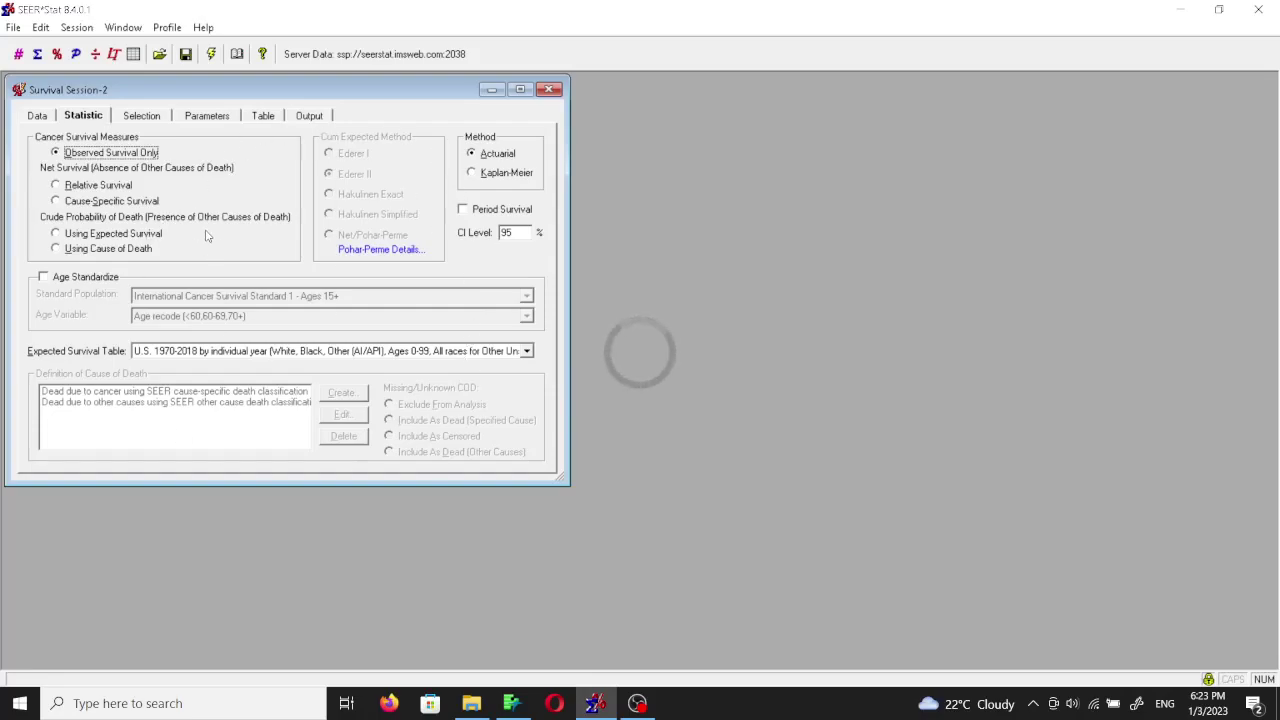
{"action": "left_click", "coordinate": [472, 173]}
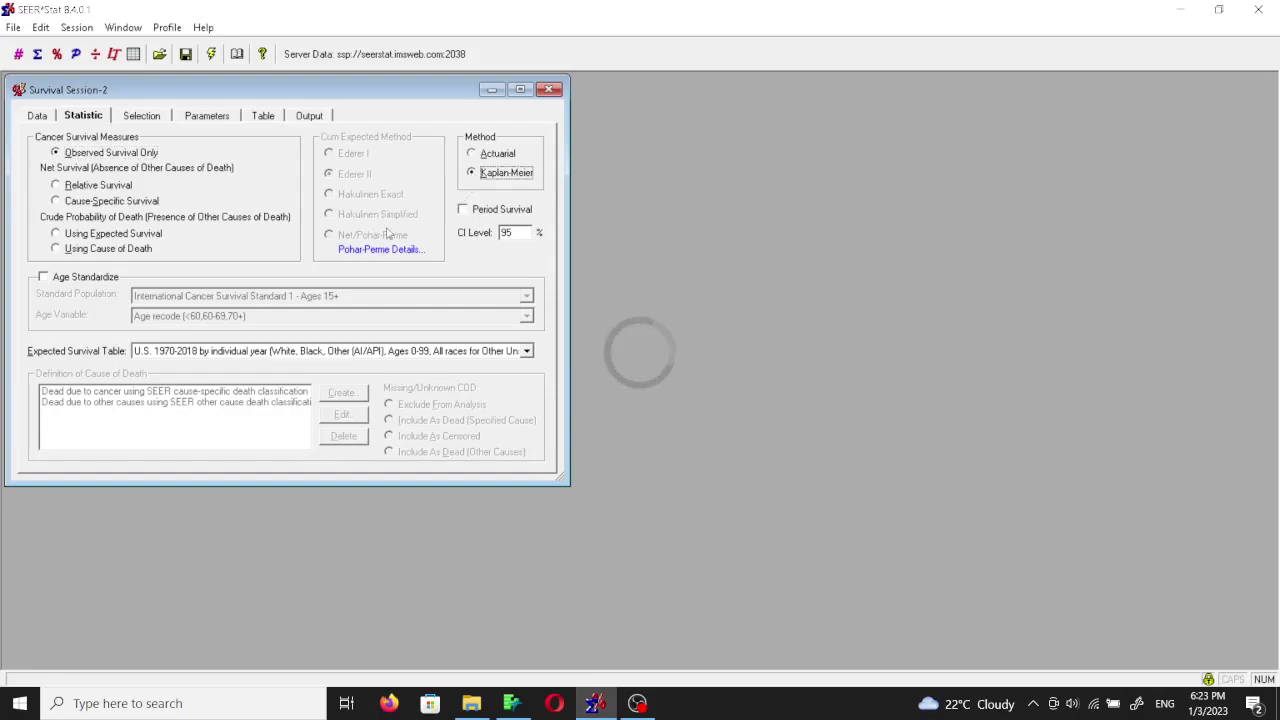
Restrict the case selection to Site recode ICD-O-3/WHO 2008 = Breast.
{"action": "left_click", "coordinate": [141, 117]}
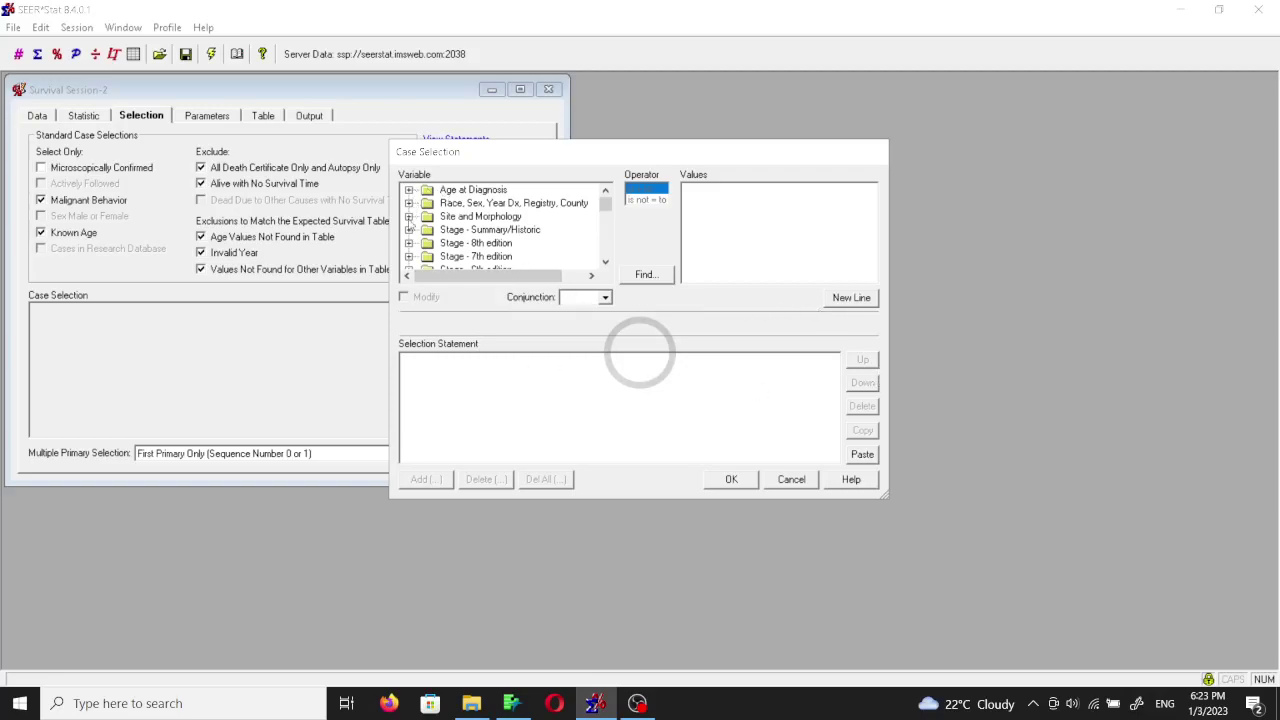
{"action": "left_click", "coordinate": [409, 216]}
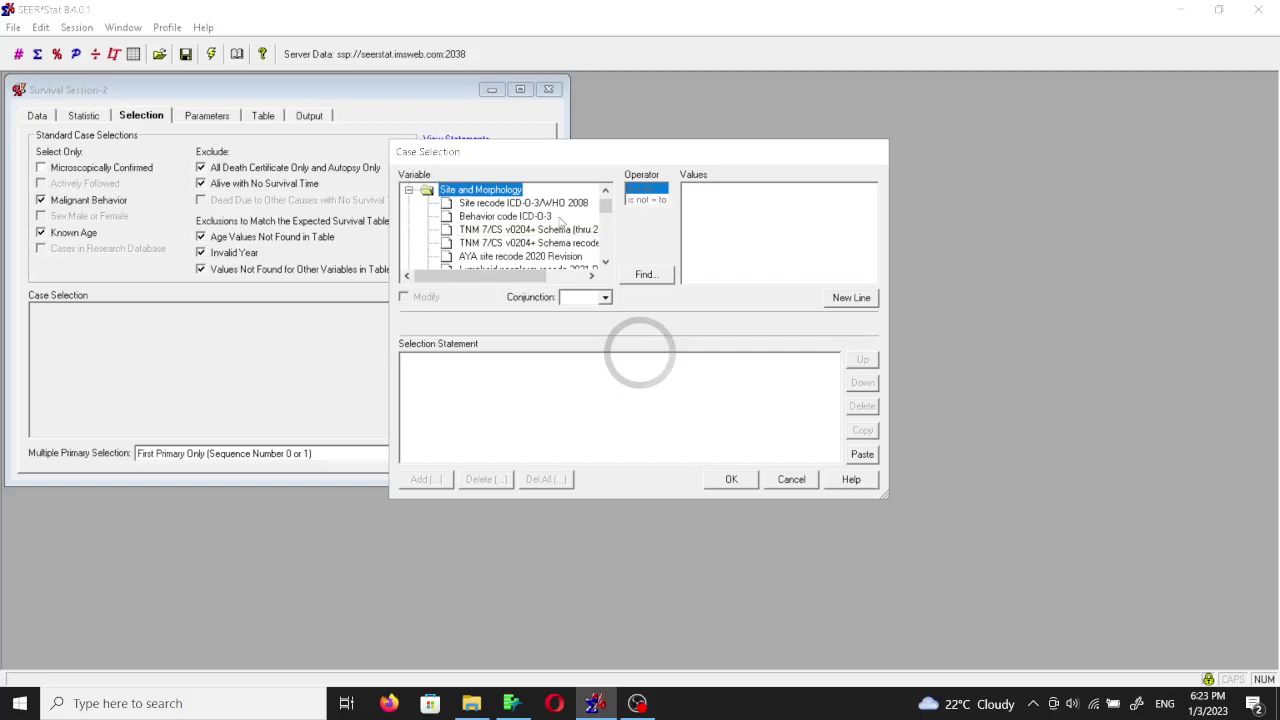
{"action": "left_click", "coordinate": [533, 203]}
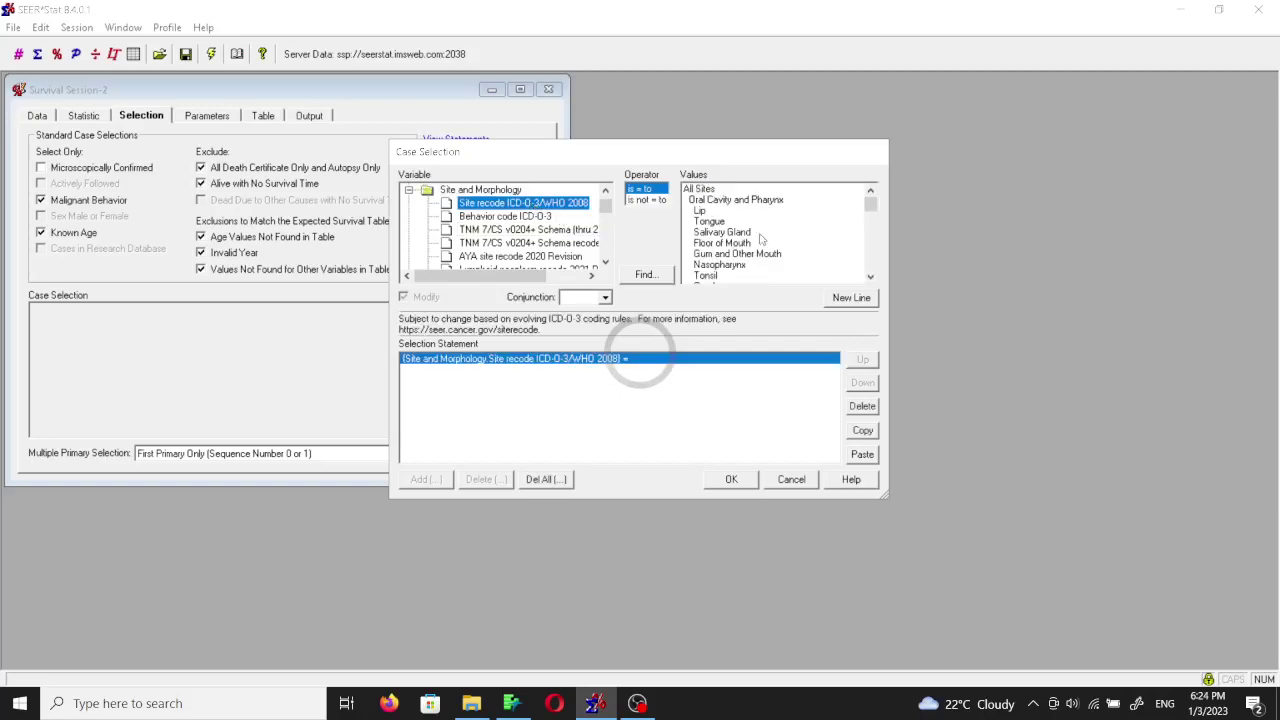
{"action": "left_click", "coordinate": [870, 217]}
{"action": "scroll", "coordinate": [870, 217], "scroll_direction": "down", "scroll_amount": 8}
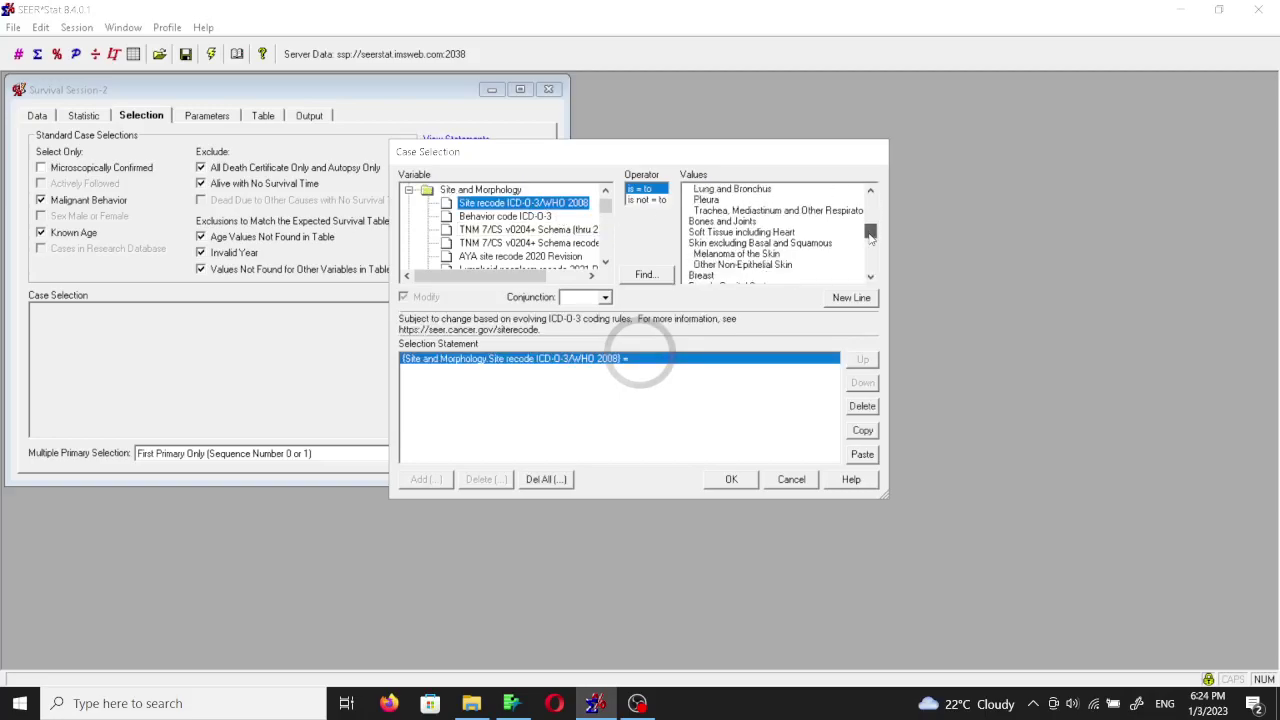
{"action": "scroll", "coordinate": [765, 240], "scroll_direction": "down", "scroll_amount": 2}
{"action": "left_click", "coordinate": [701, 244]}
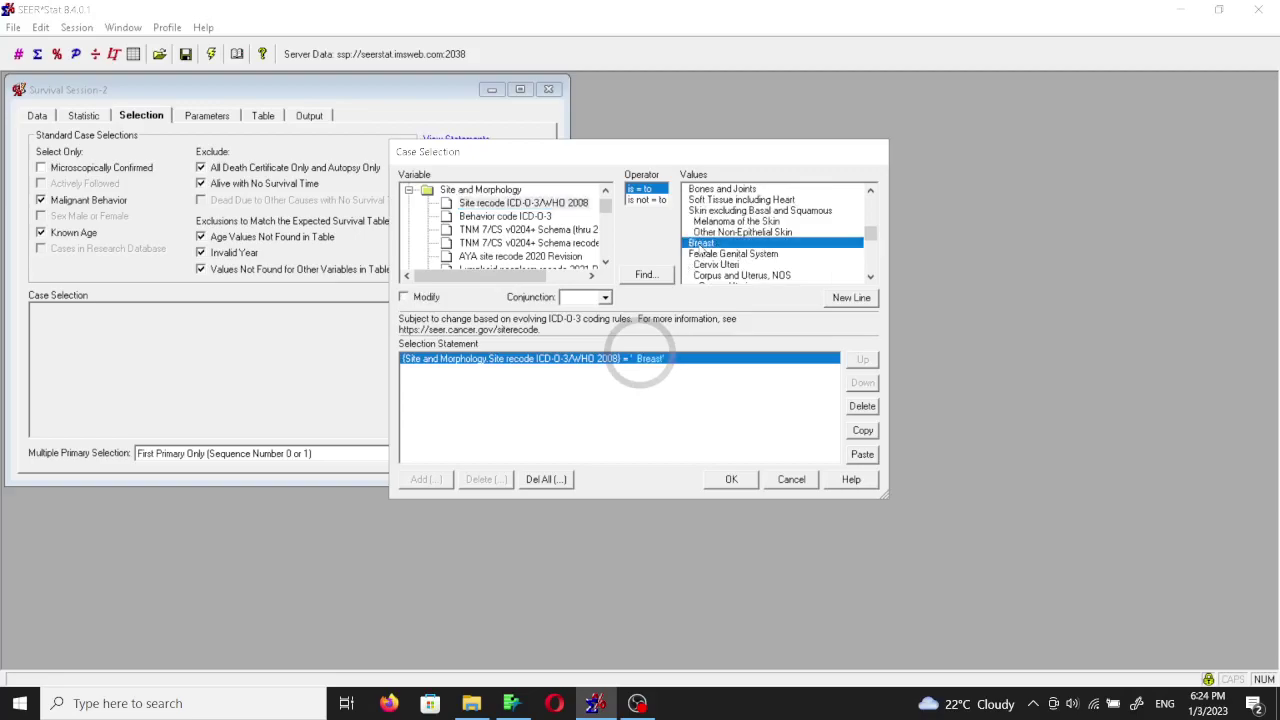
{"action": "left_click", "coordinate": [744, 481]}
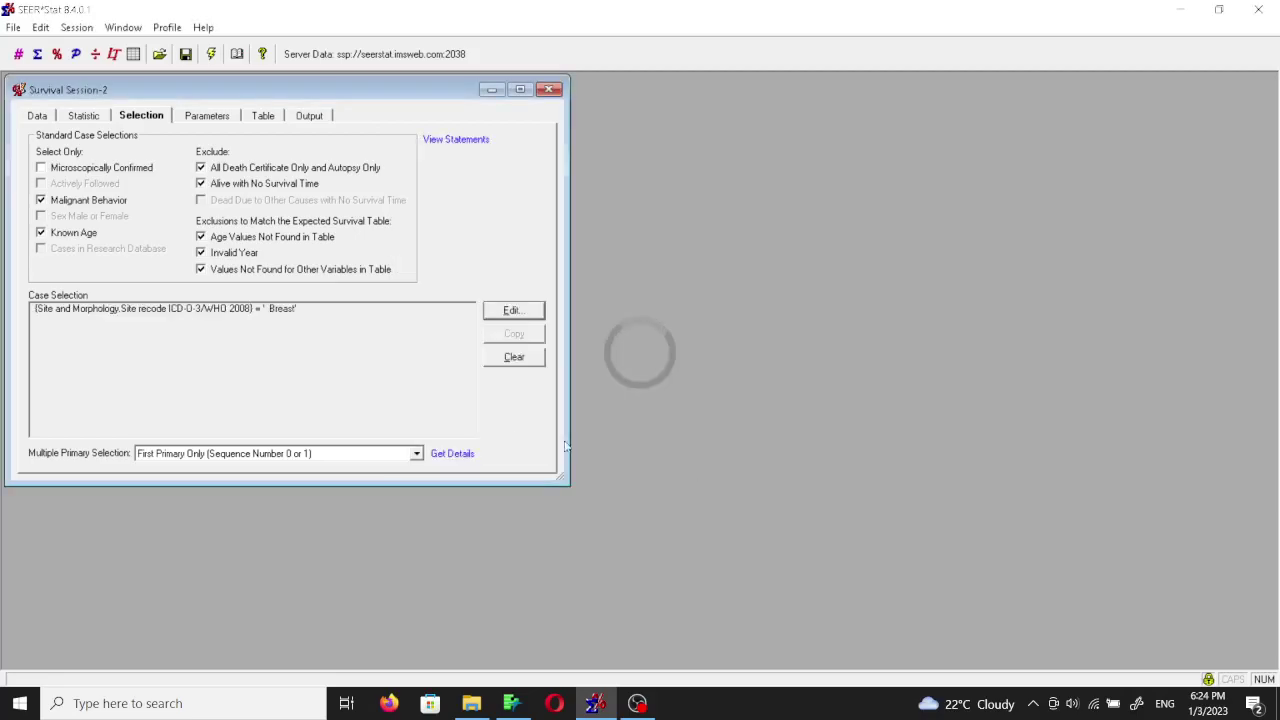
Add ER Status Recode Breast Cancer (1990+) = Negative to the case selection.
{"action": "left_click", "coordinate": [510, 311]}
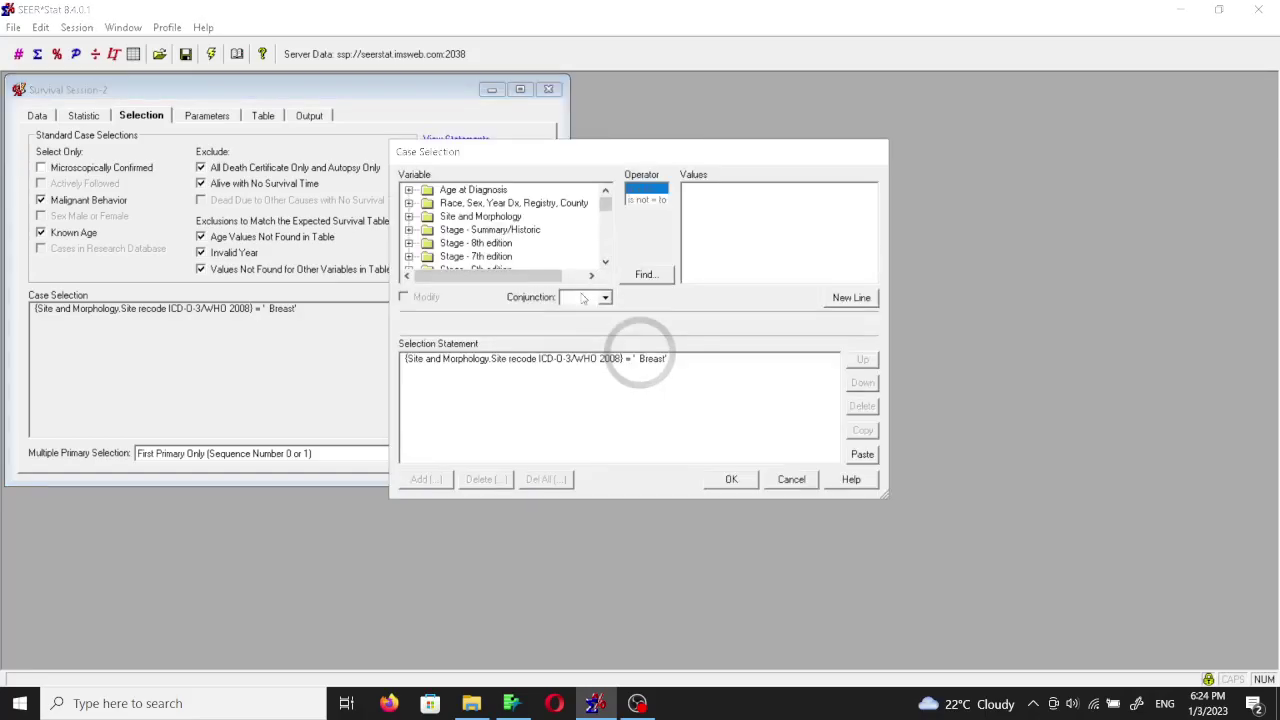
{"action": "left_click_drag", "start_coordinate": [643, 503], "coordinate": [643, 641]}
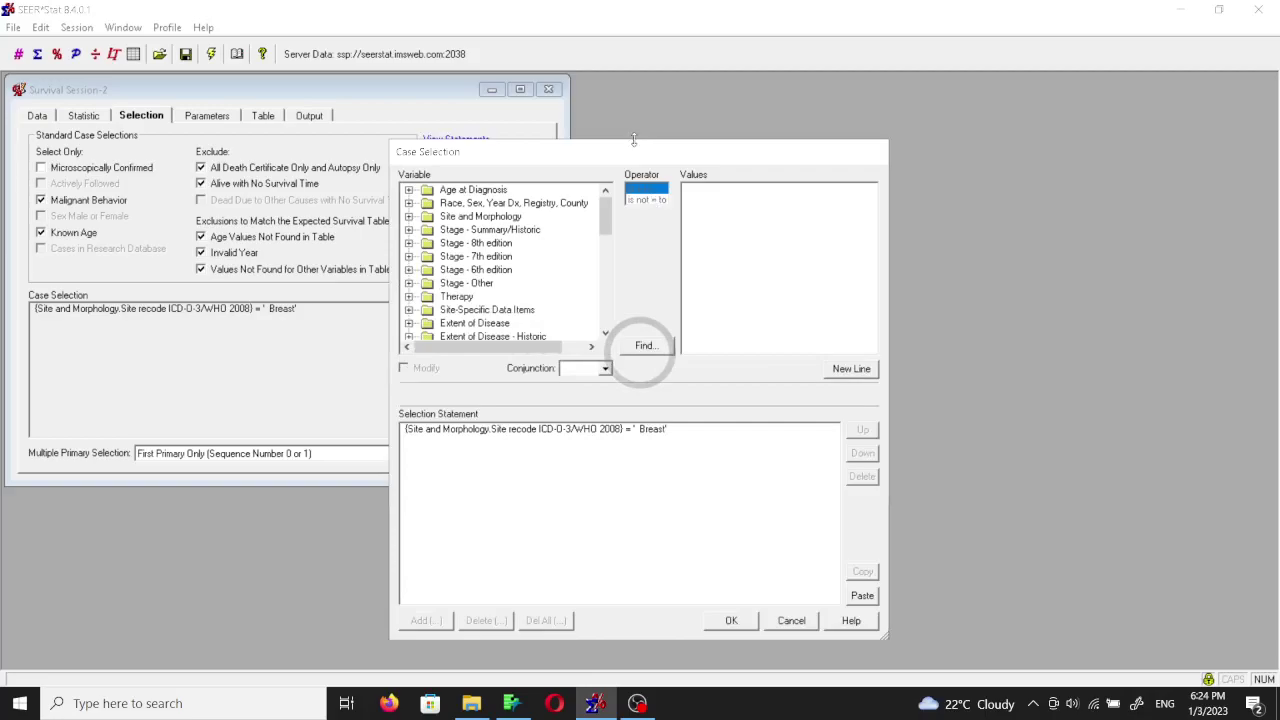
{"action": "left_click_drag", "start_coordinate": [633, 140], "coordinate": [637, 54]}
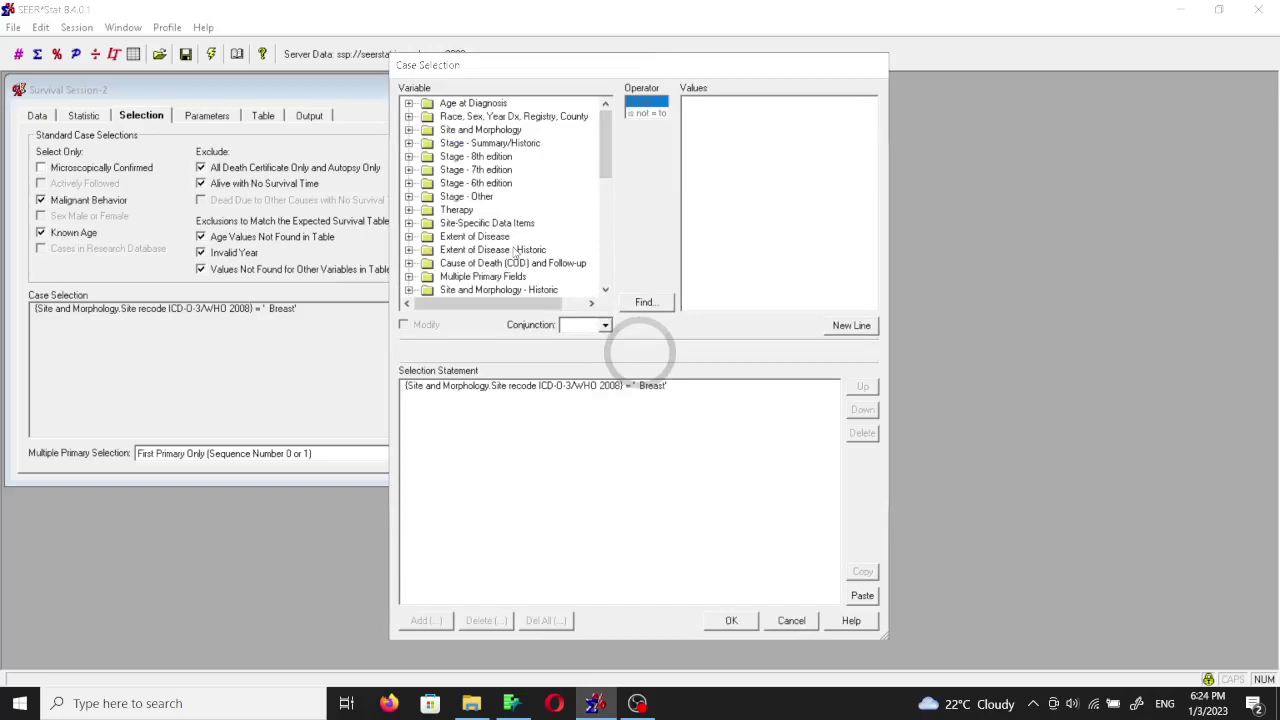
{"action": "left_click", "coordinate": [409, 237]}
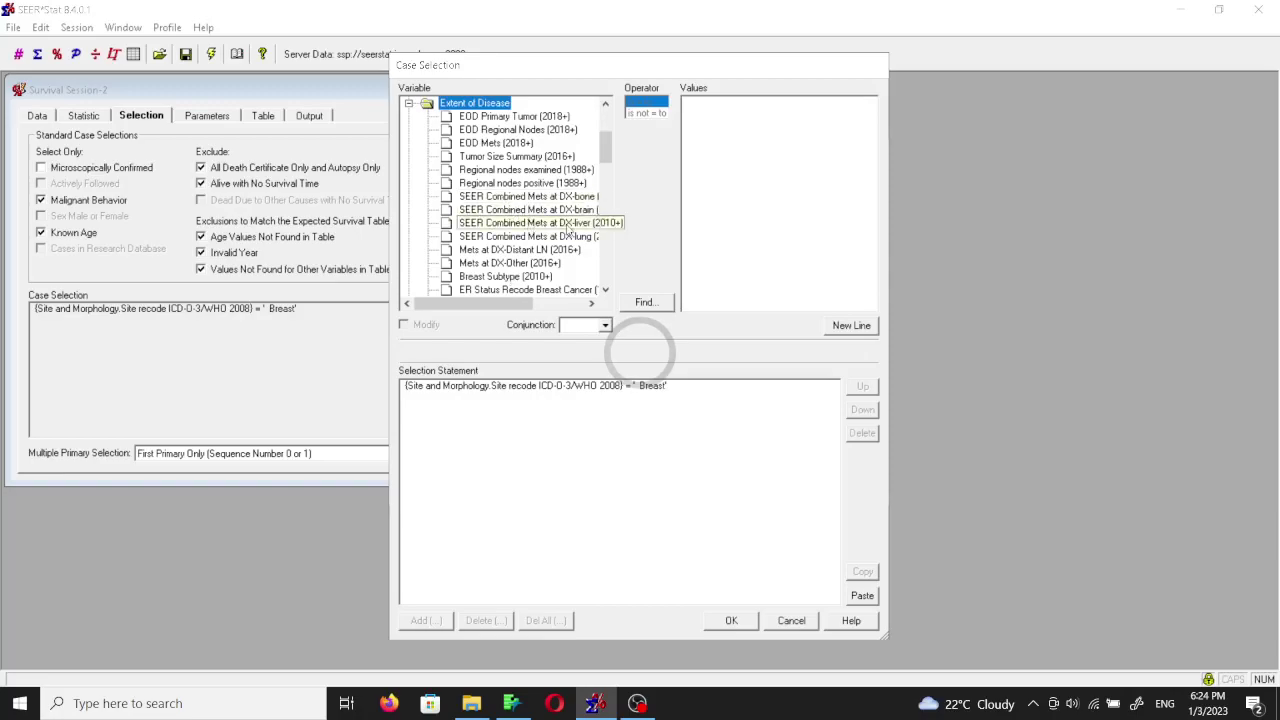
{"action": "left_click", "coordinate": [605, 290]}
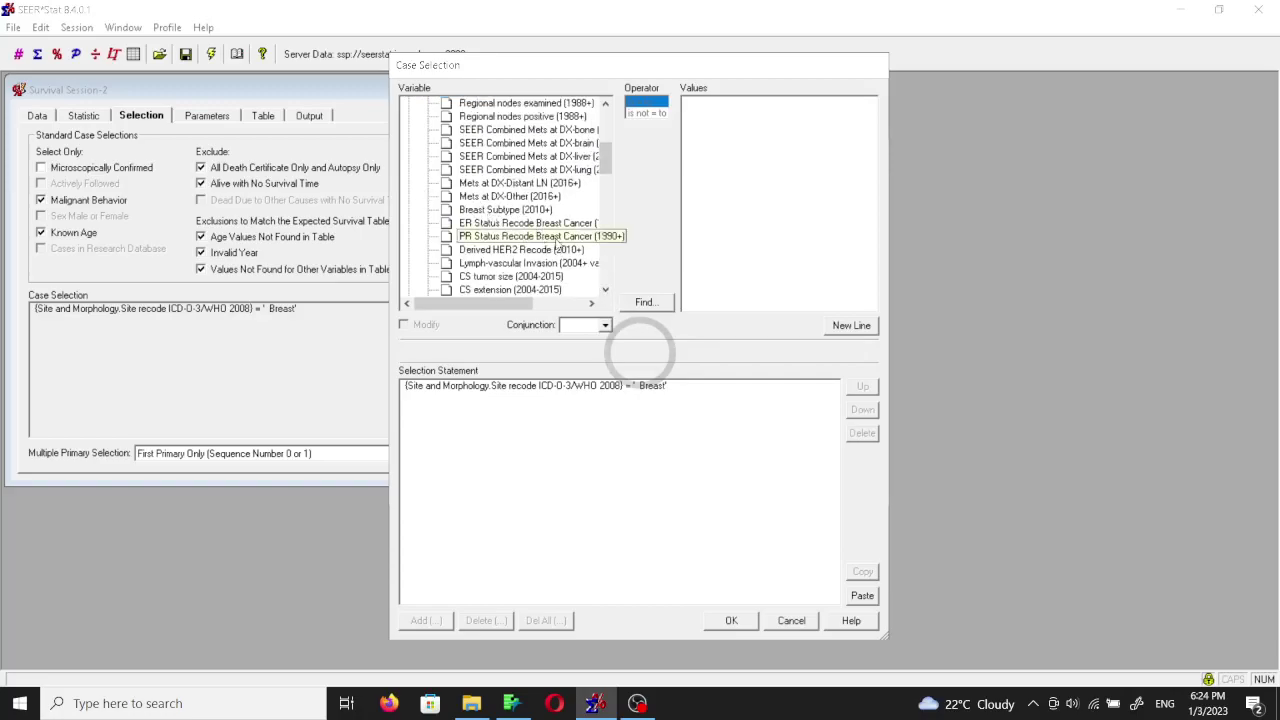
{"action": "left_click_drag", "start_coordinate": [393, 232], "coordinate": [151, 232]}
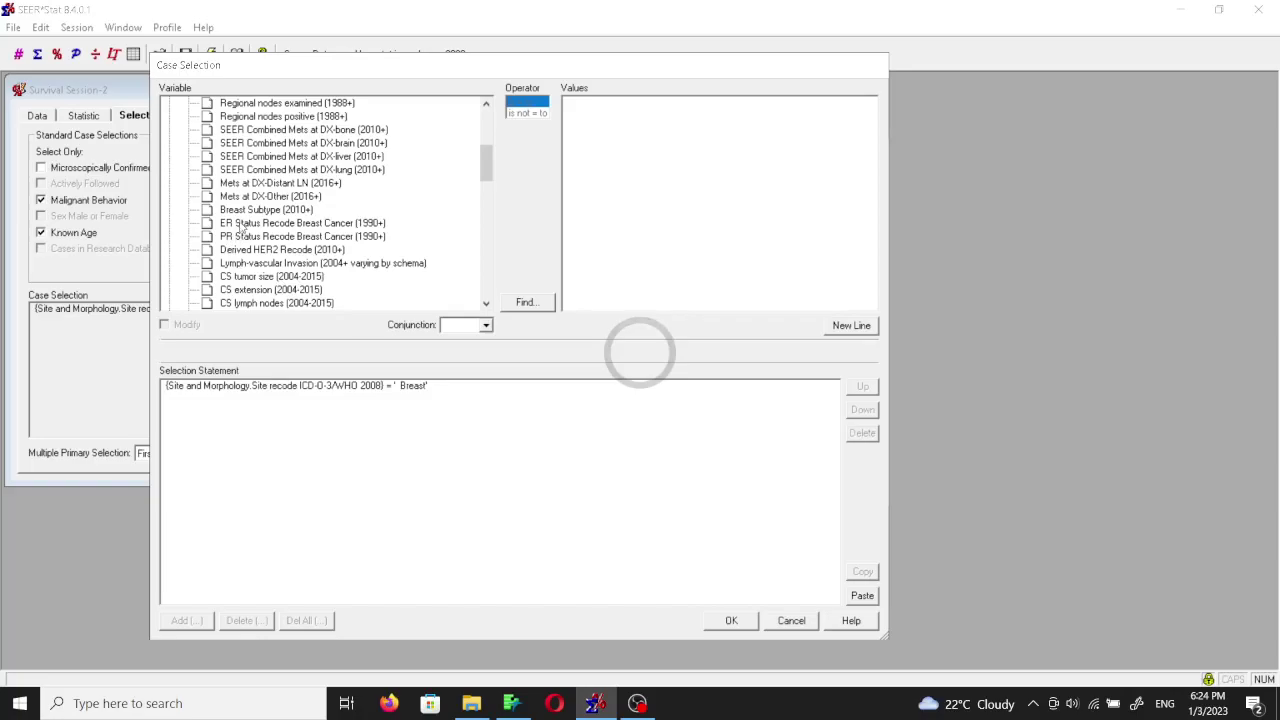
{"action": "left_click", "coordinate": [242, 224]}
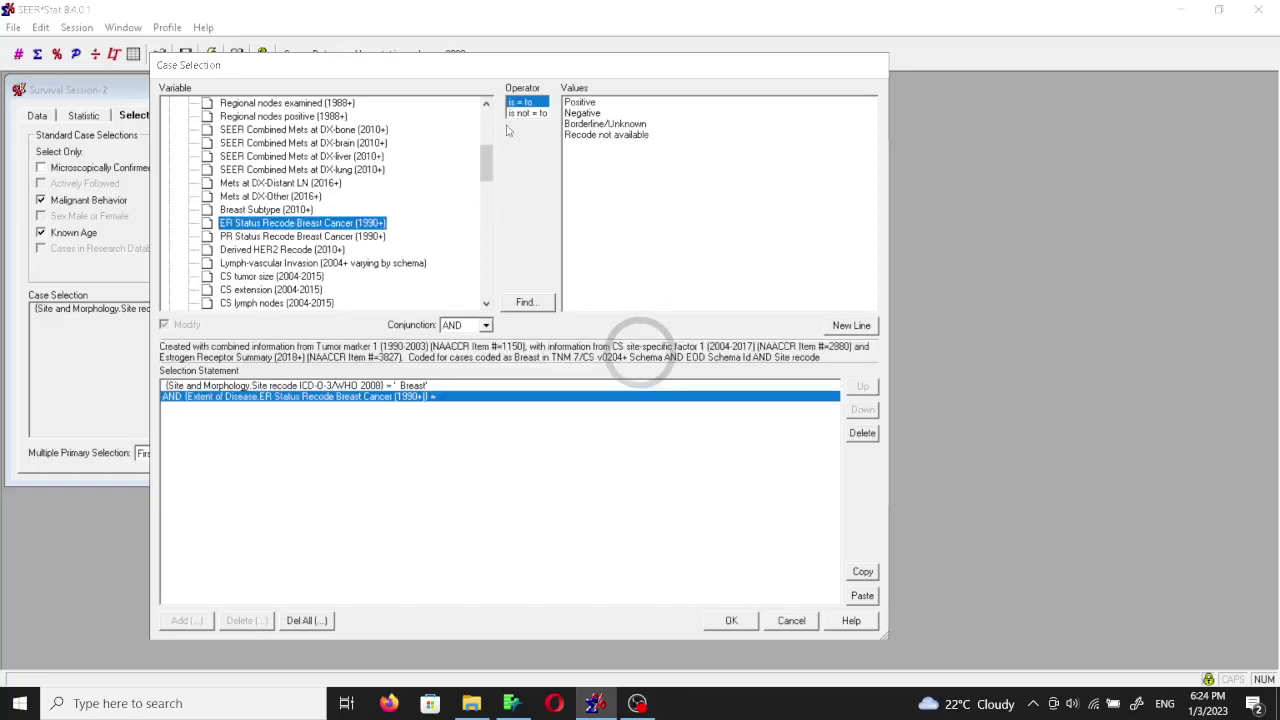
{"action": "left_click", "coordinate": [582, 114]}
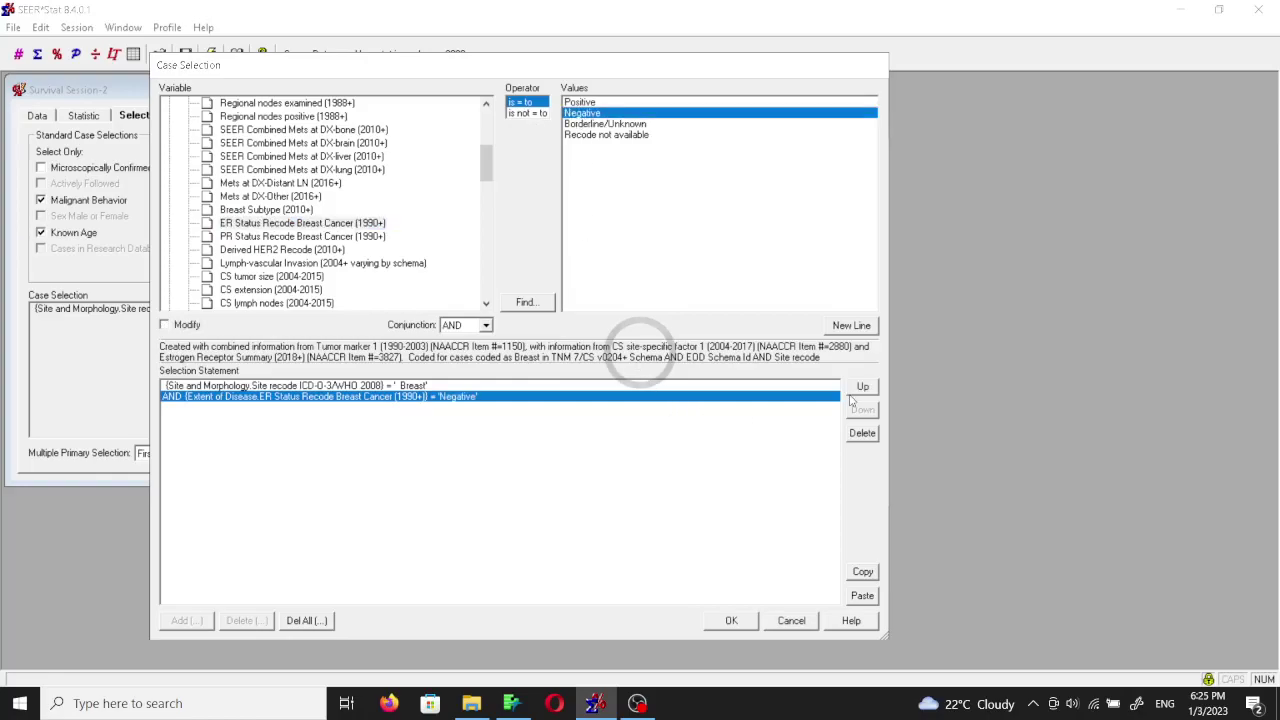
{"action": "left_click", "coordinate": [735, 620]}
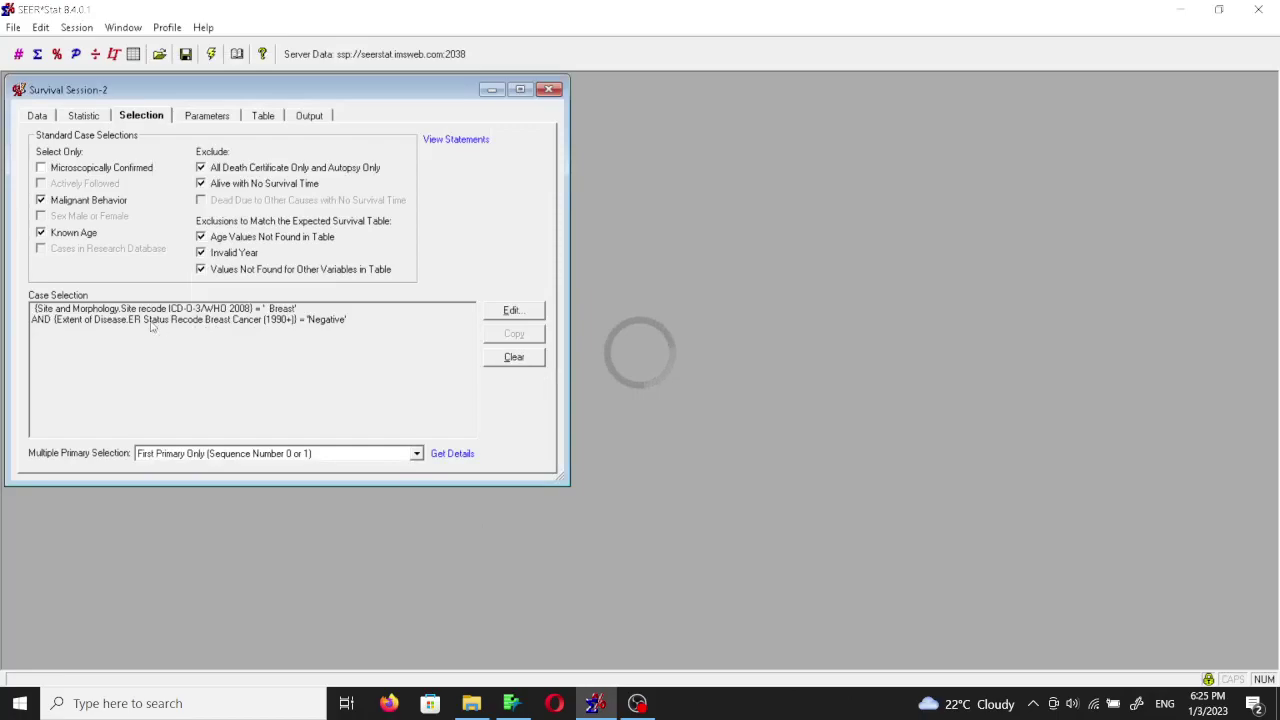
Add a PR Status Recode Breast Cancer (1990+) = Negative condition to the selection.
{"action": "left_click", "coordinate": [510, 314]}
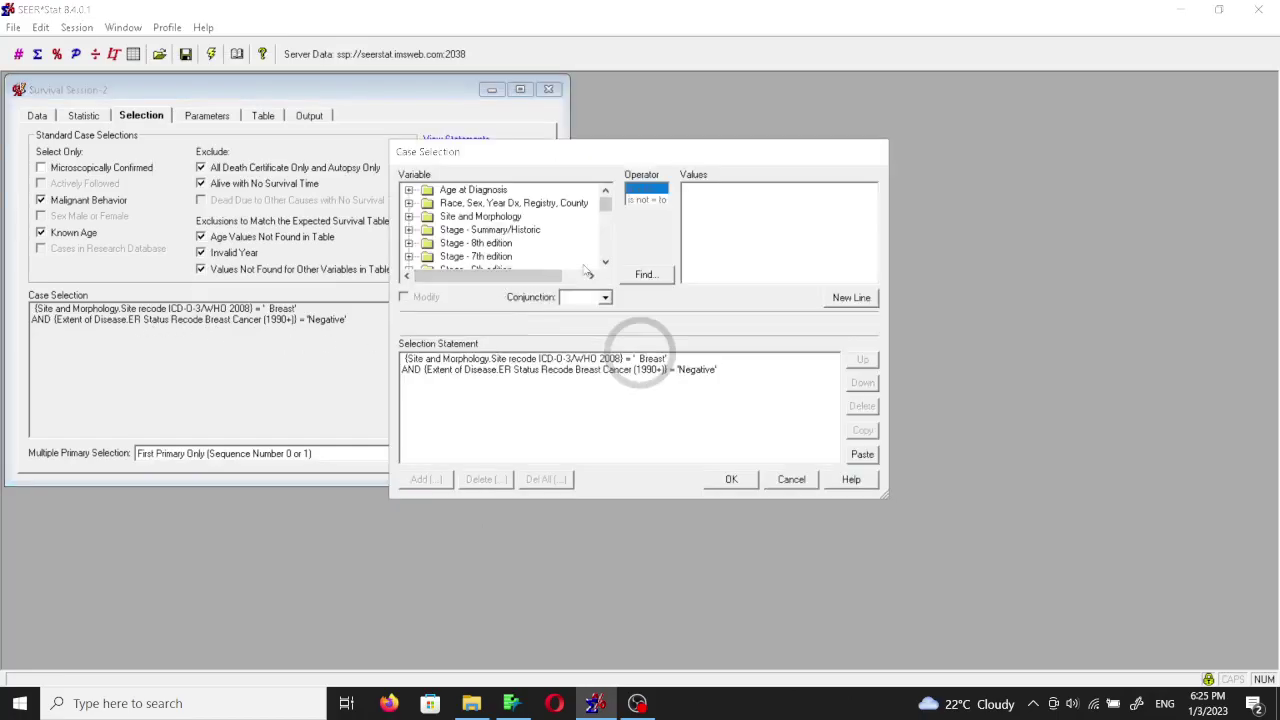
{"action": "left_click_drag", "start_coordinate": [620, 498], "coordinate": [627, 646]}
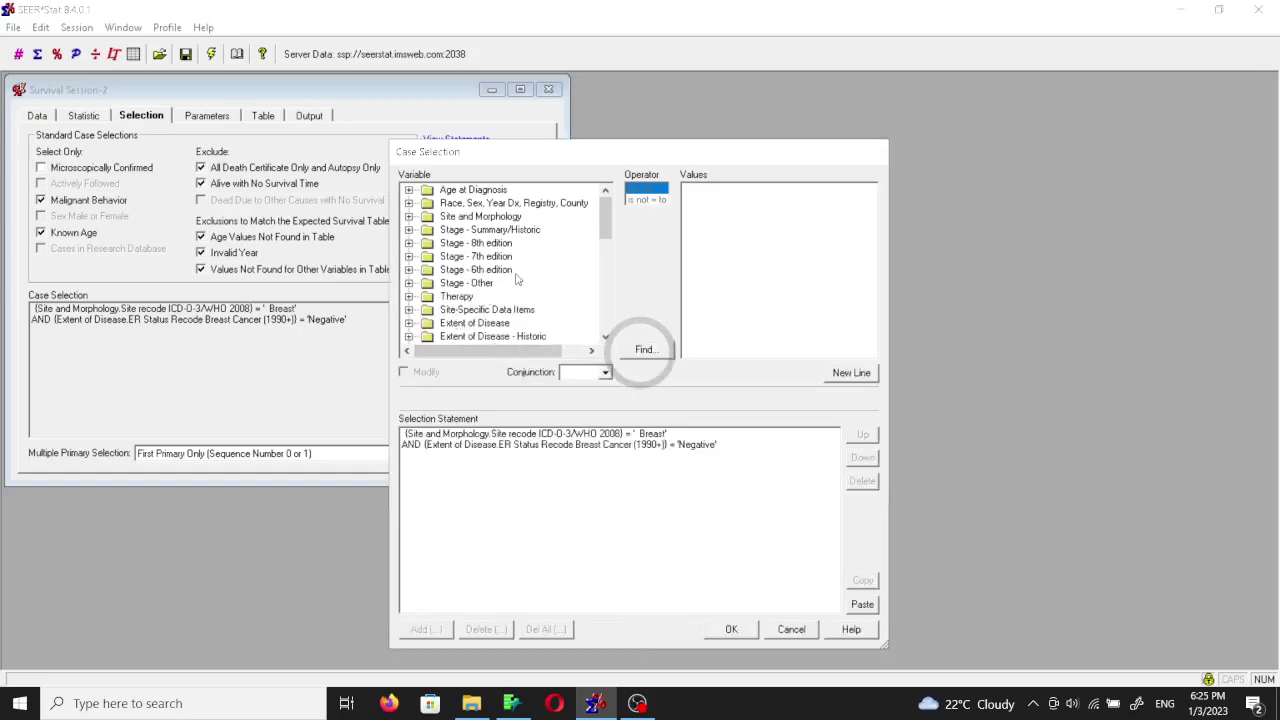
{"action": "scroll", "coordinate": [535, 313], "scroll_direction": "down", "scroll_amount": 1}
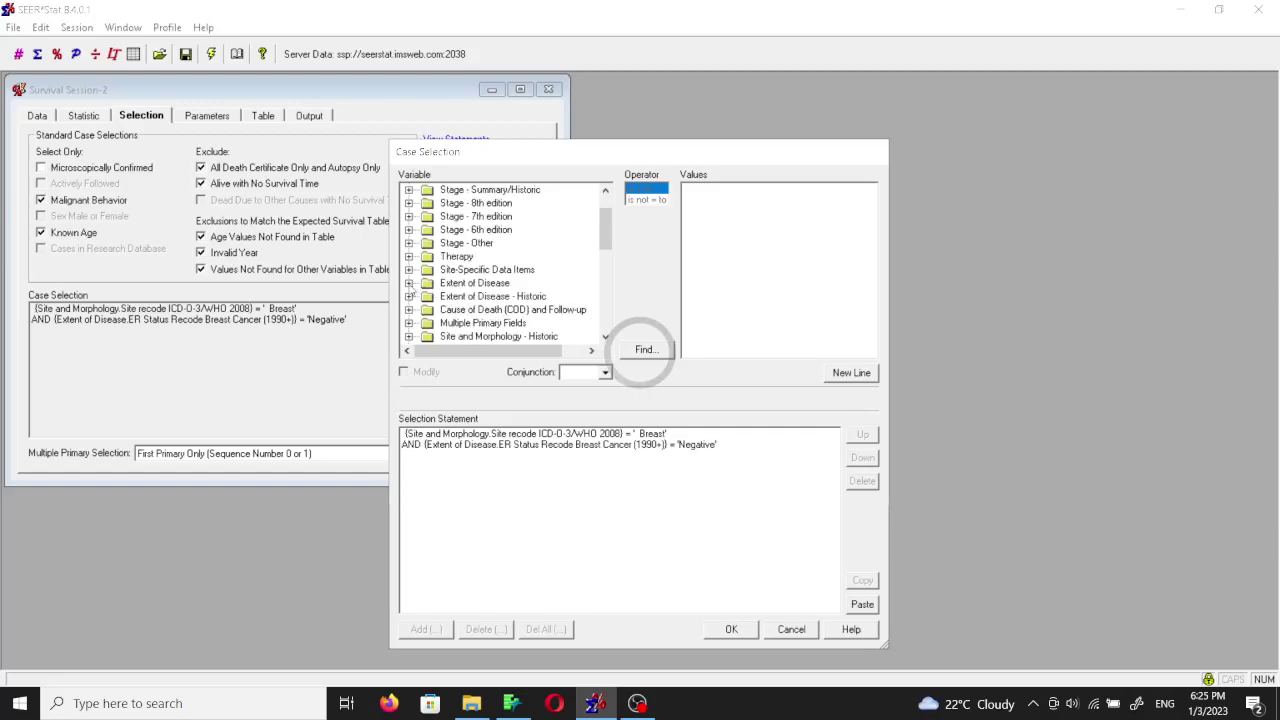
{"action": "left_click", "coordinate": [409, 286]}
{"action": "scroll", "coordinate": [470, 285], "scroll_direction": "down", "scroll_amount": 3}
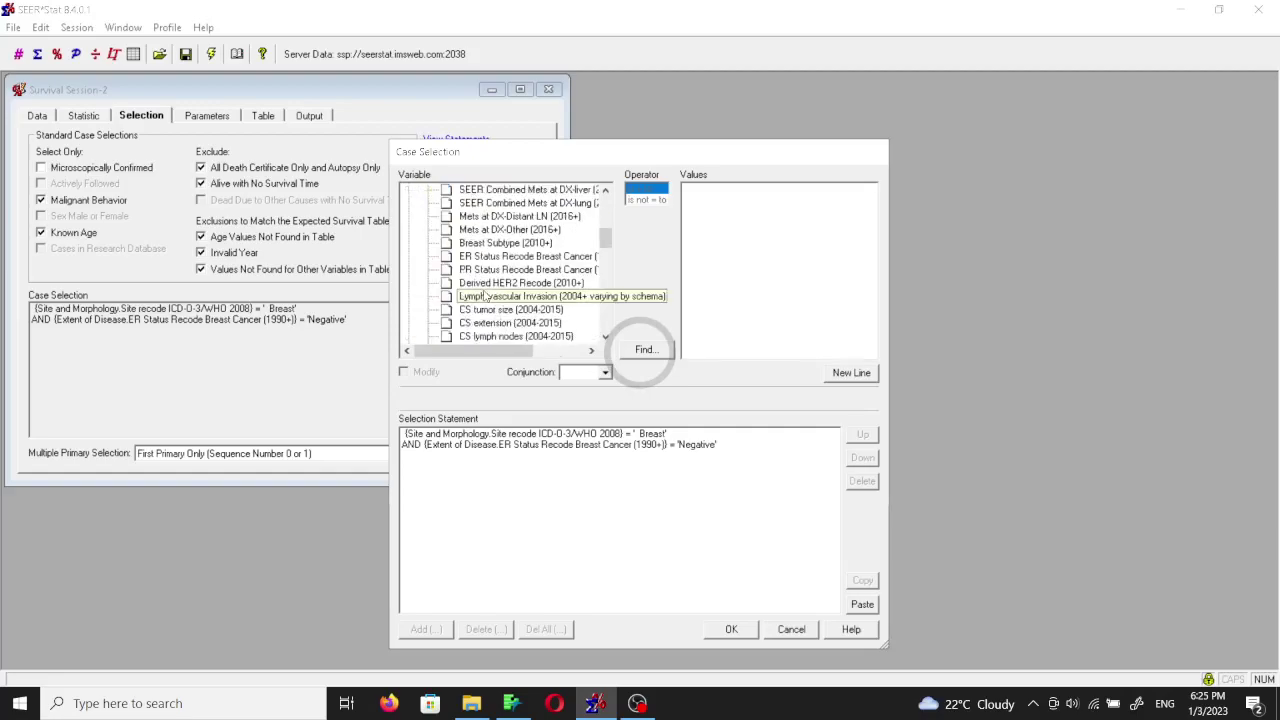
{"action": "left_click", "coordinate": [470, 270]}
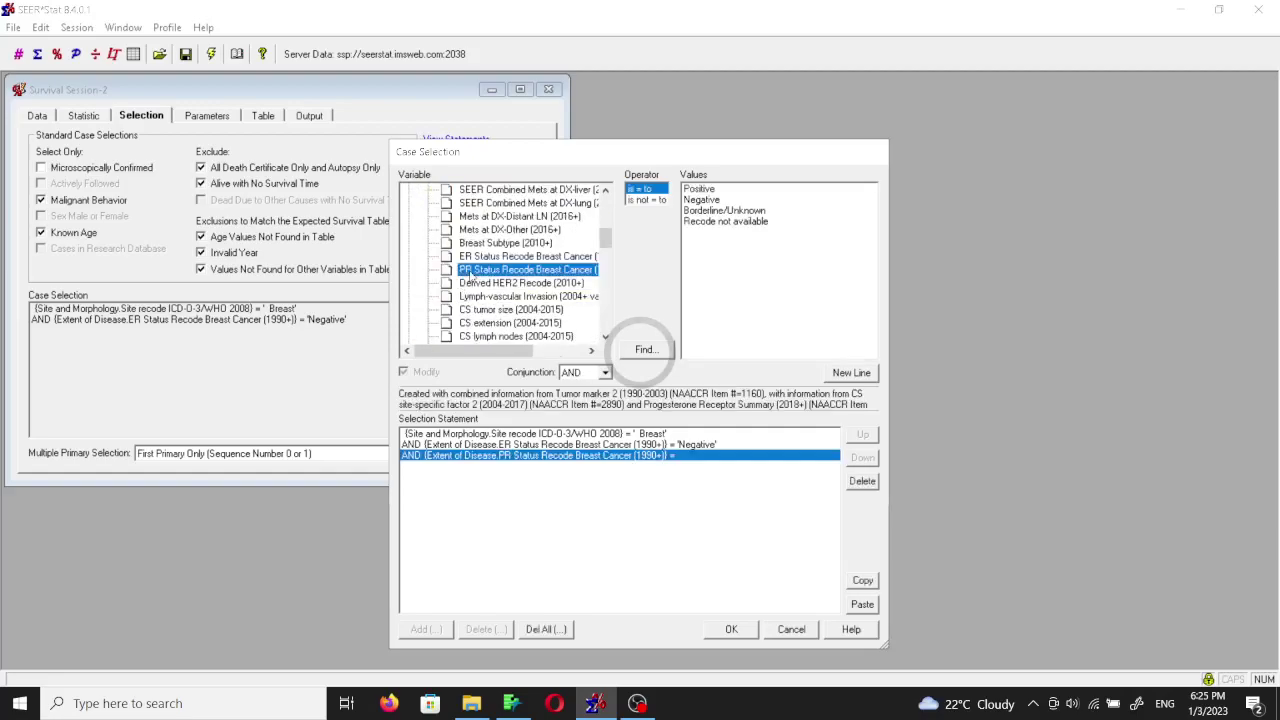
{"action": "left_click", "coordinate": [706, 200]}
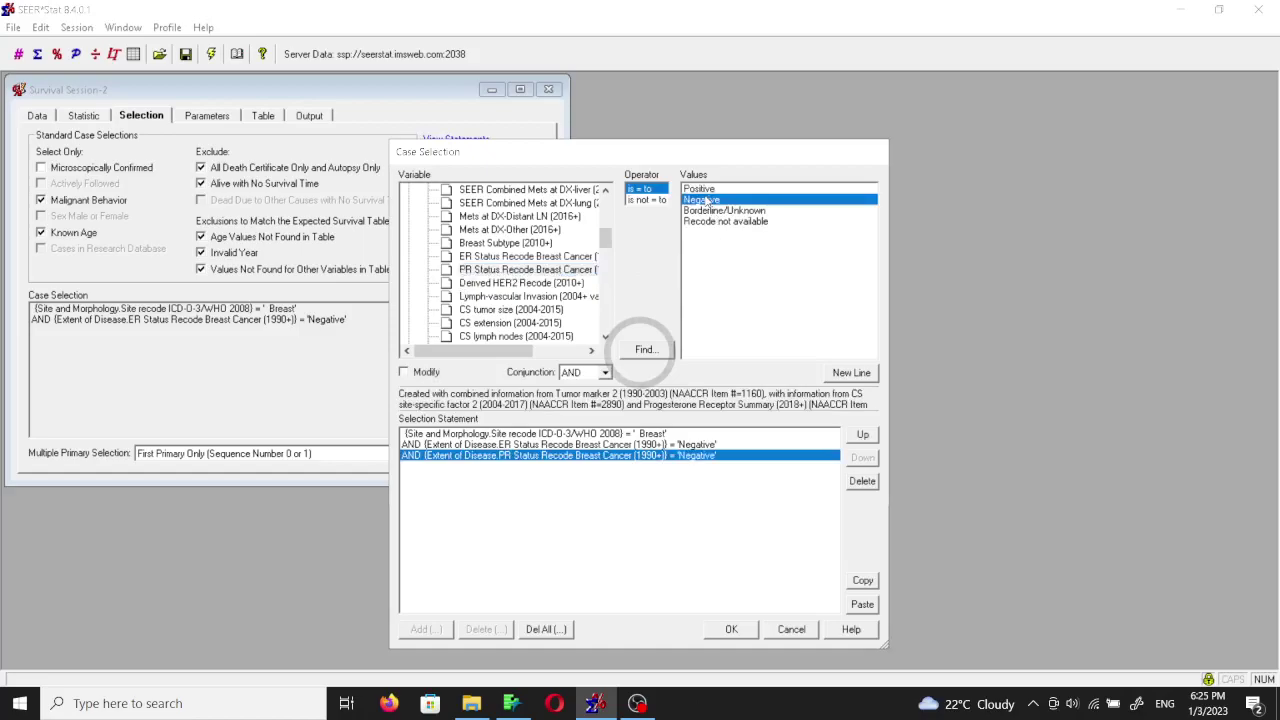
Confirm the PR-negative condition and reopen the case selection editor.
{"action": "left_click", "coordinate": [729, 632]}
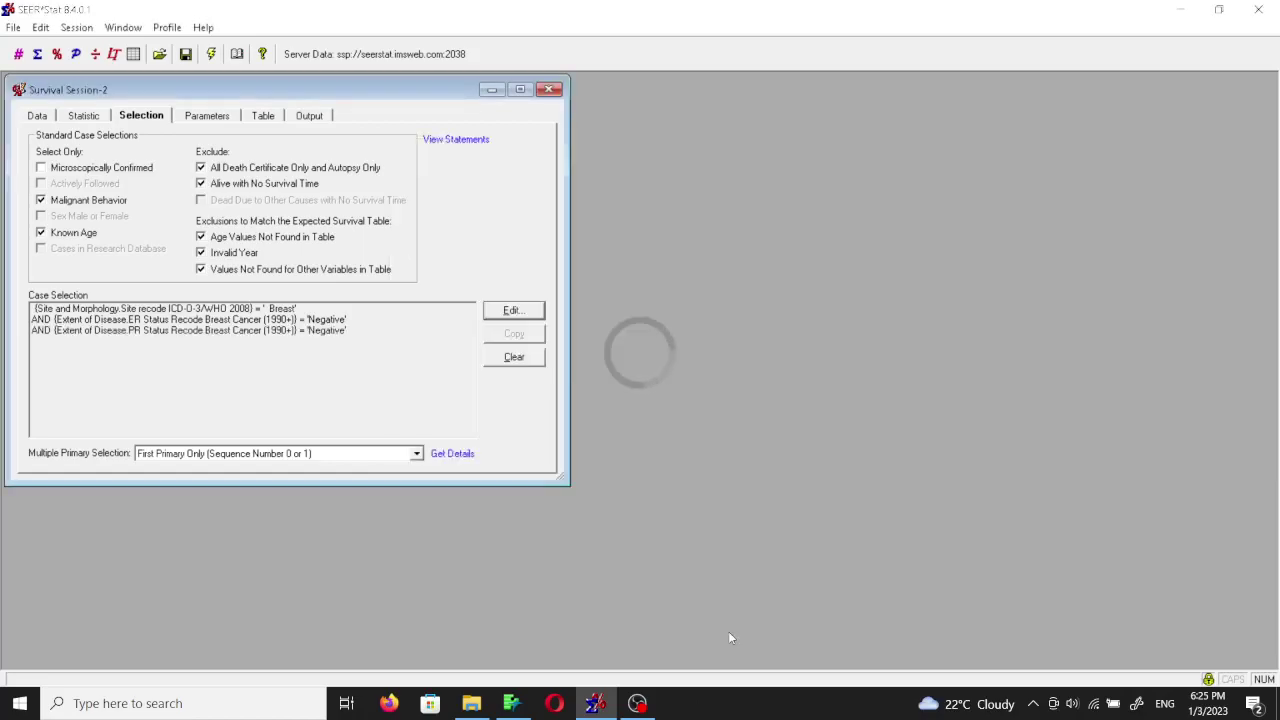
{"action": "left_click", "coordinate": [510, 311]}
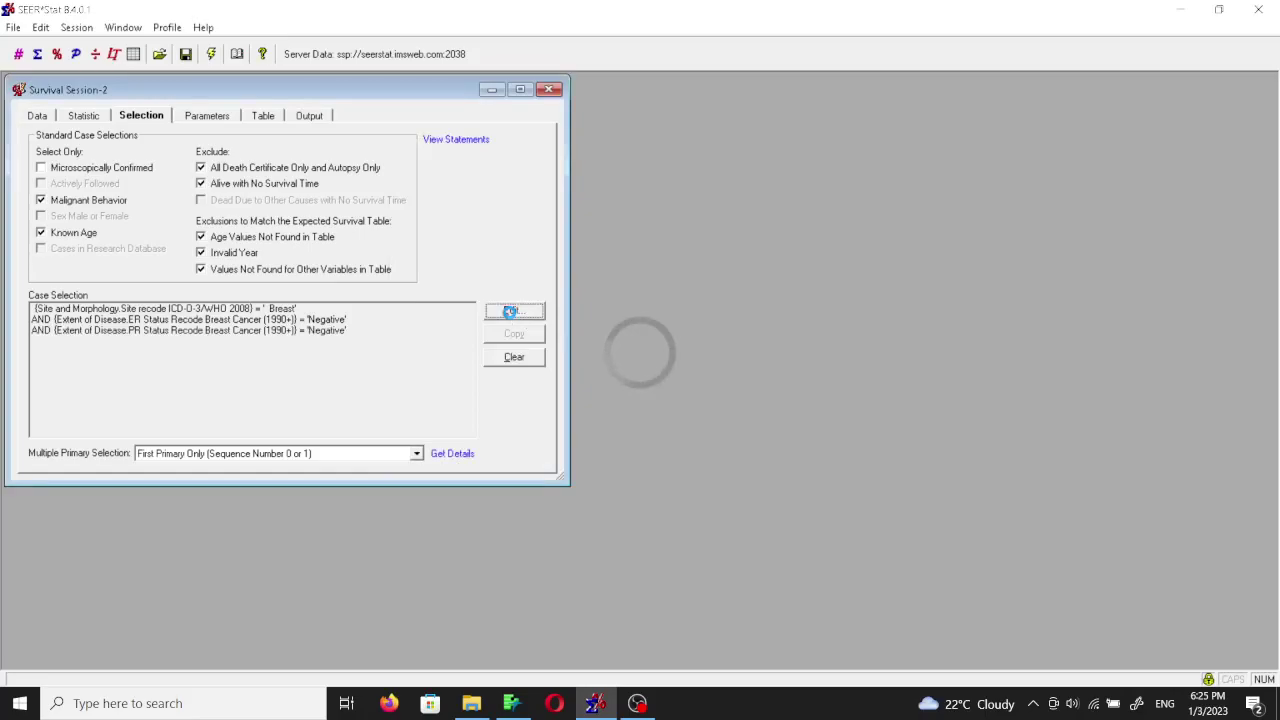
{"action": "left_click_drag", "start_coordinate": [641, 500], "coordinate": [642, 648]}
{"action": "scroll", "coordinate": [512, 275], "scroll_direction": "down", "scroll_amount": 3}
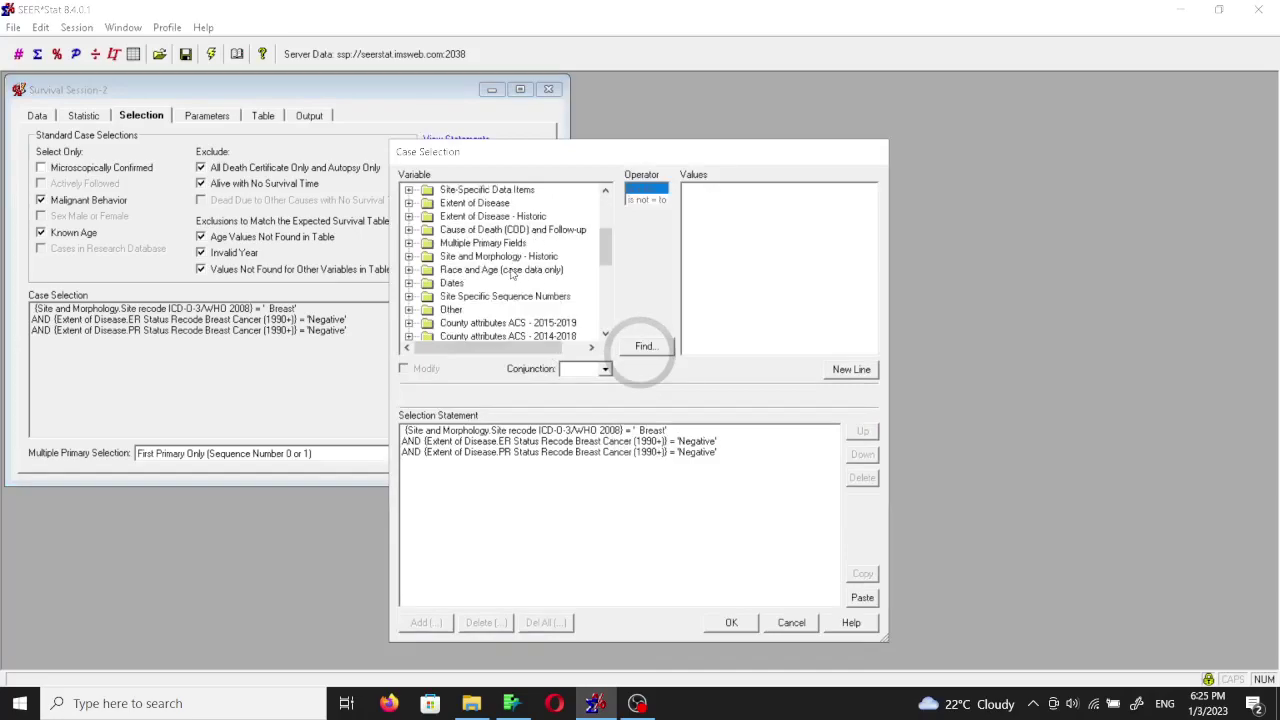
Add Derived HER2 Recode (2010+) = Negative, completing the triple-negative cohort.
{"action": "left_click", "coordinate": [409, 203]}
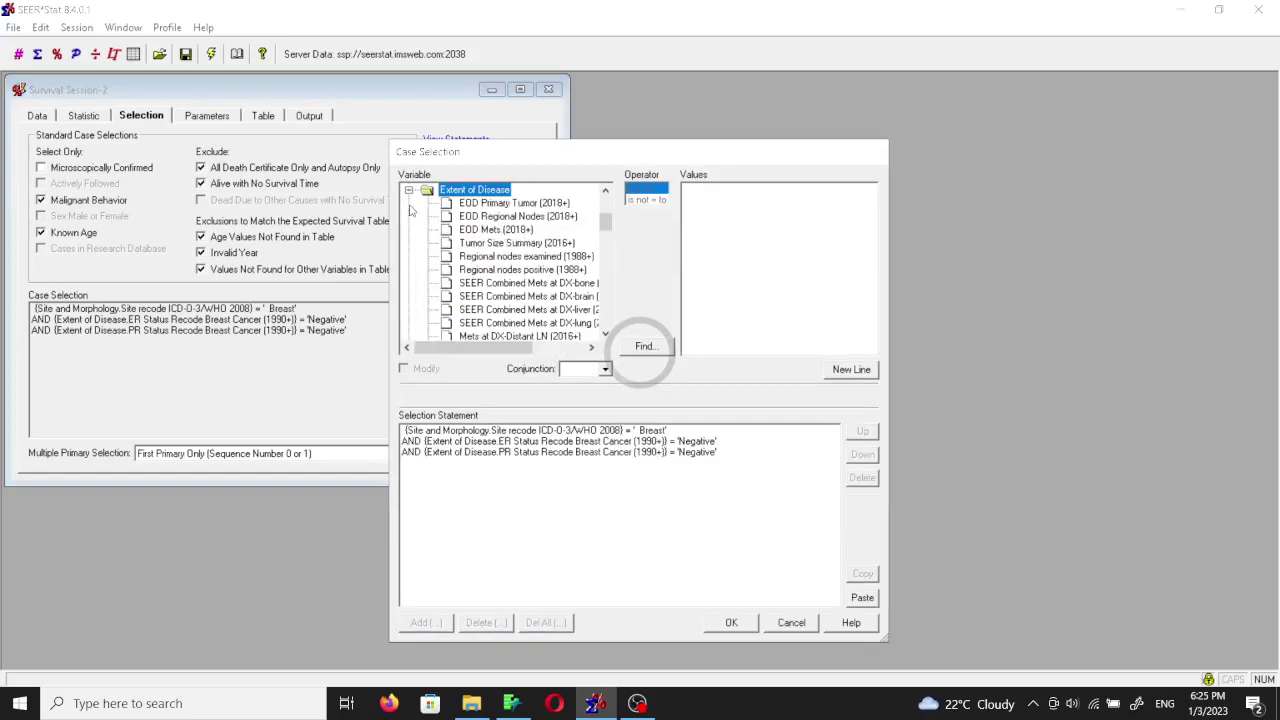
{"action": "scroll", "coordinate": [499, 260], "scroll_direction": "down", "scroll_amount": 2}
{"action": "scroll", "coordinate": [499, 262], "scroll_direction": "up", "scroll_amount": 1}
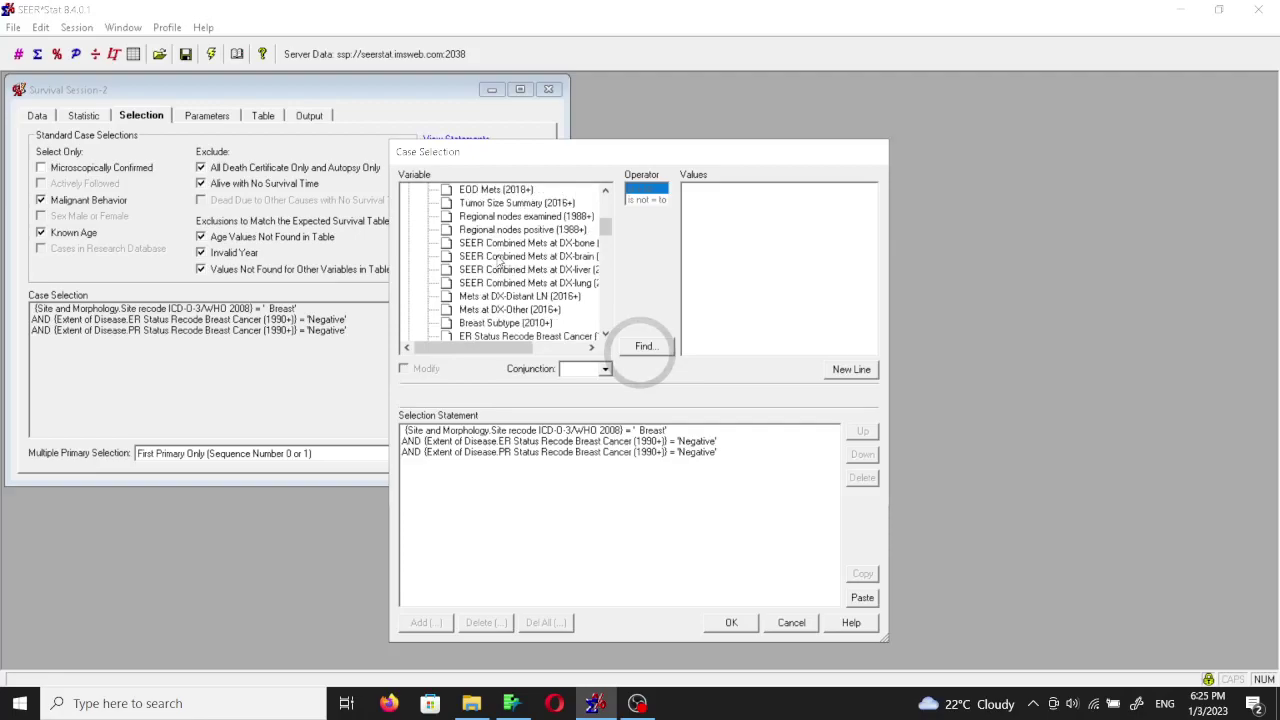
{"action": "left_click", "coordinate": [500, 323]}
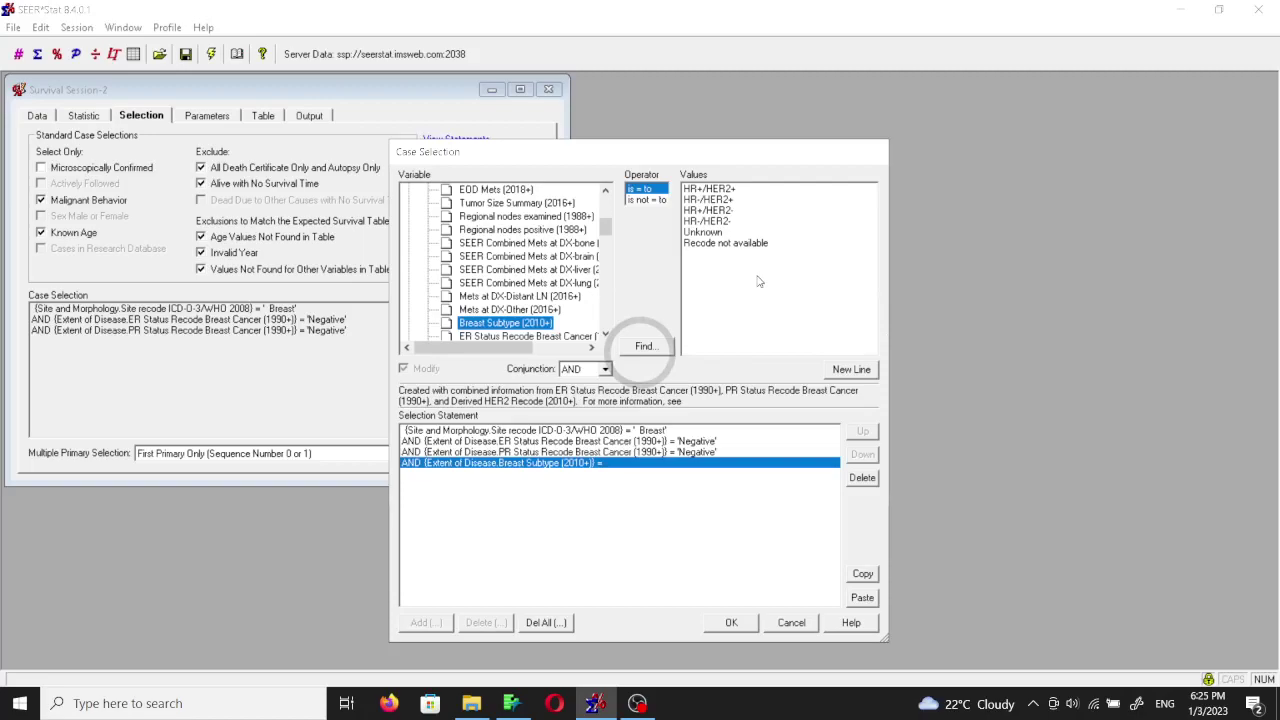
{"action": "scroll", "coordinate": [547, 272], "scroll_direction": "down", "scroll_amount": 2}
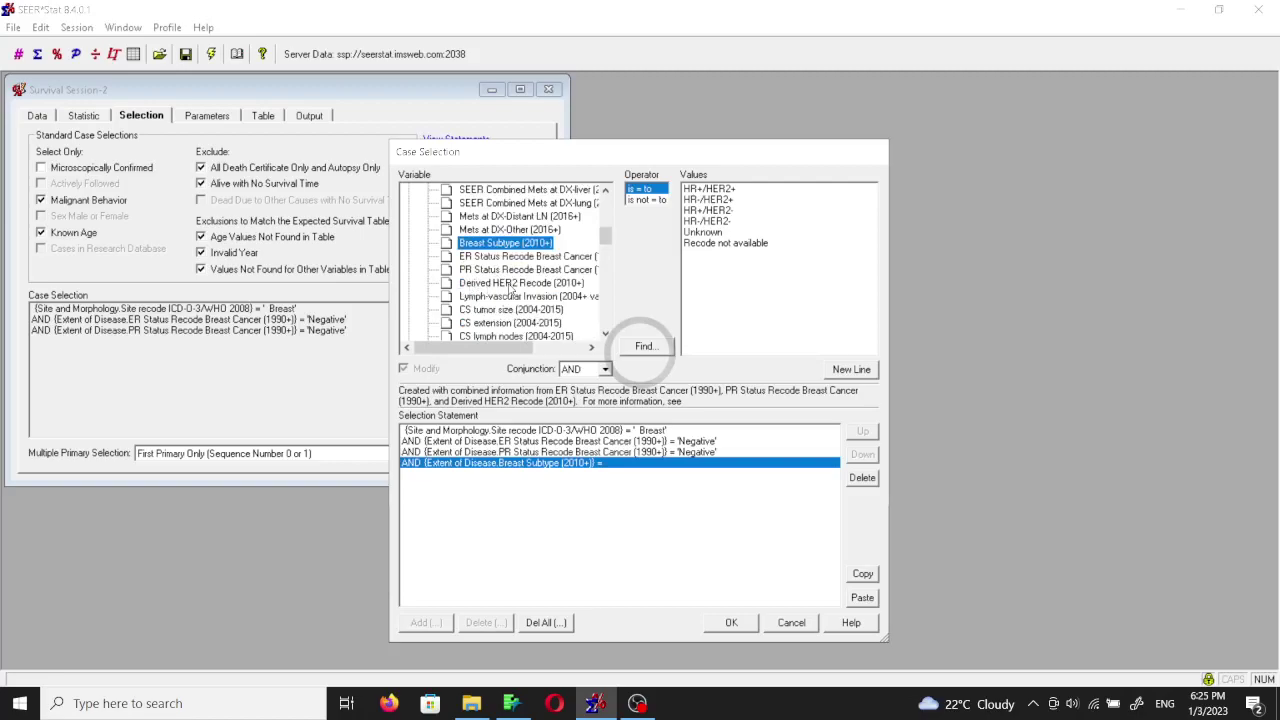
{"action": "left_click", "coordinate": [511, 284]}
{"action": "left_click", "coordinate": [701, 200]}
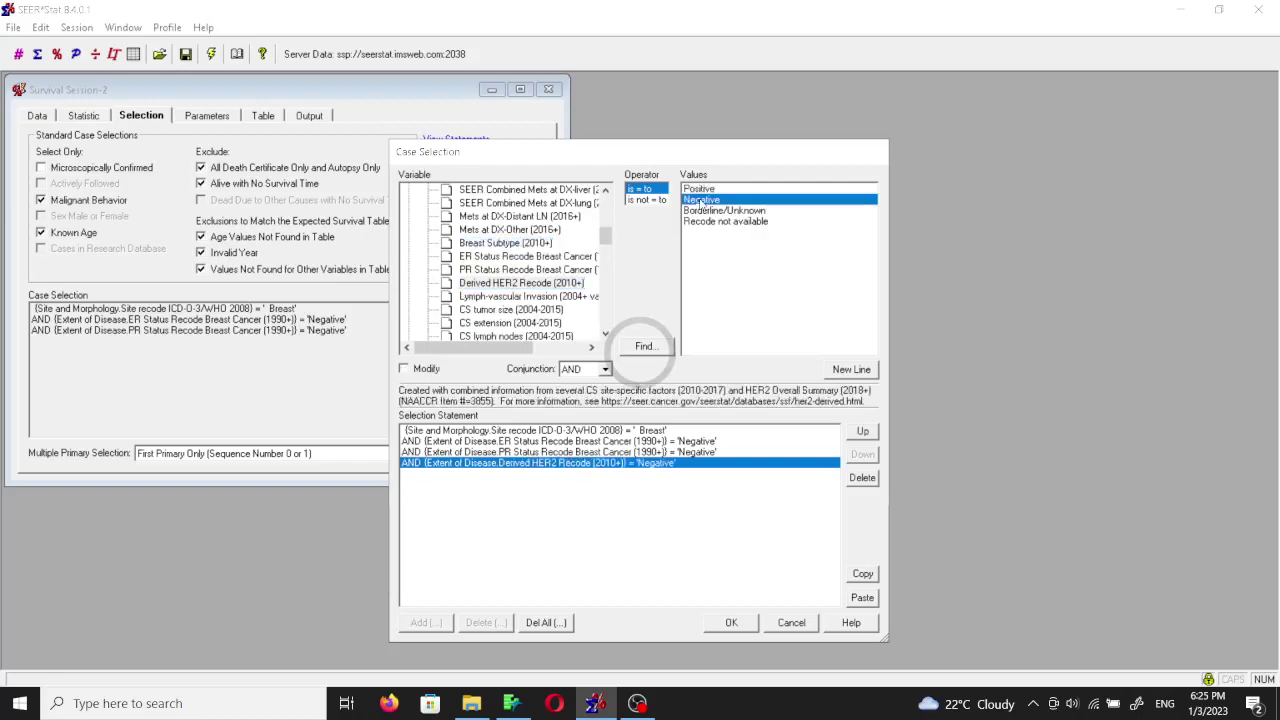
{"action": "left_click", "coordinate": [731, 622]}
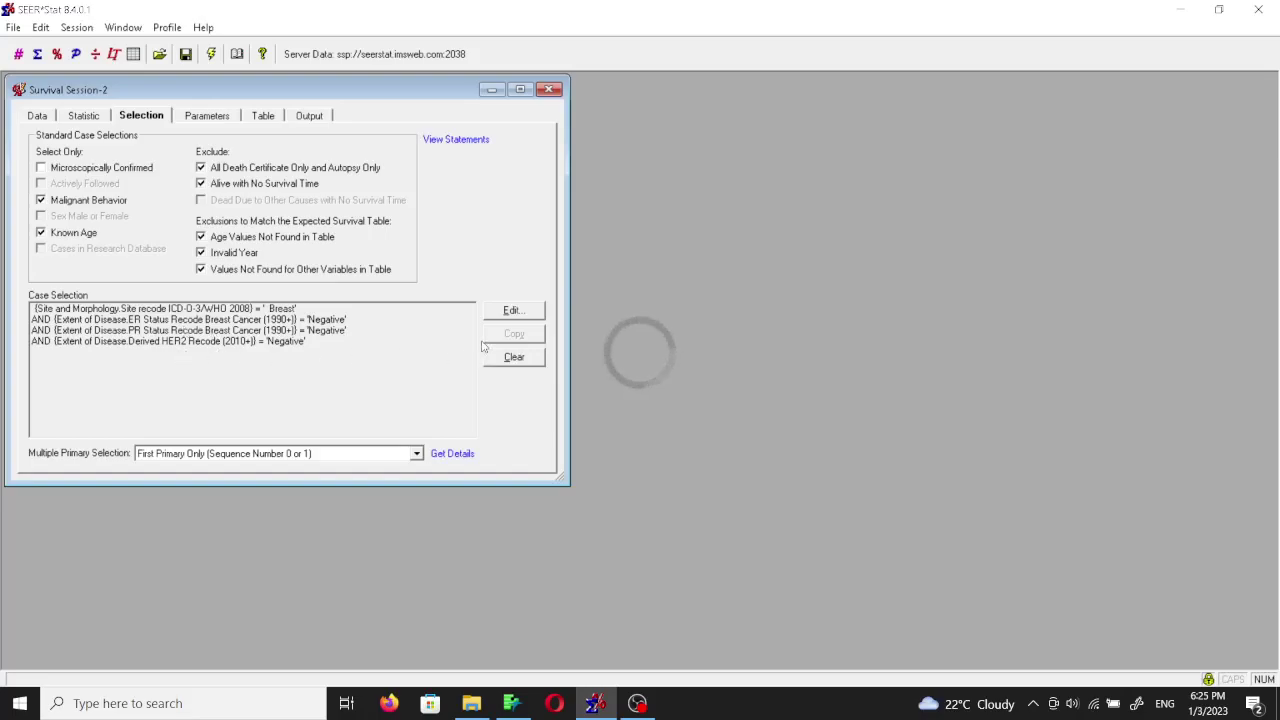
Turn on the Standard Life table display alongside the cumulative summary.
{"action": "left_click", "coordinate": [194, 116]}
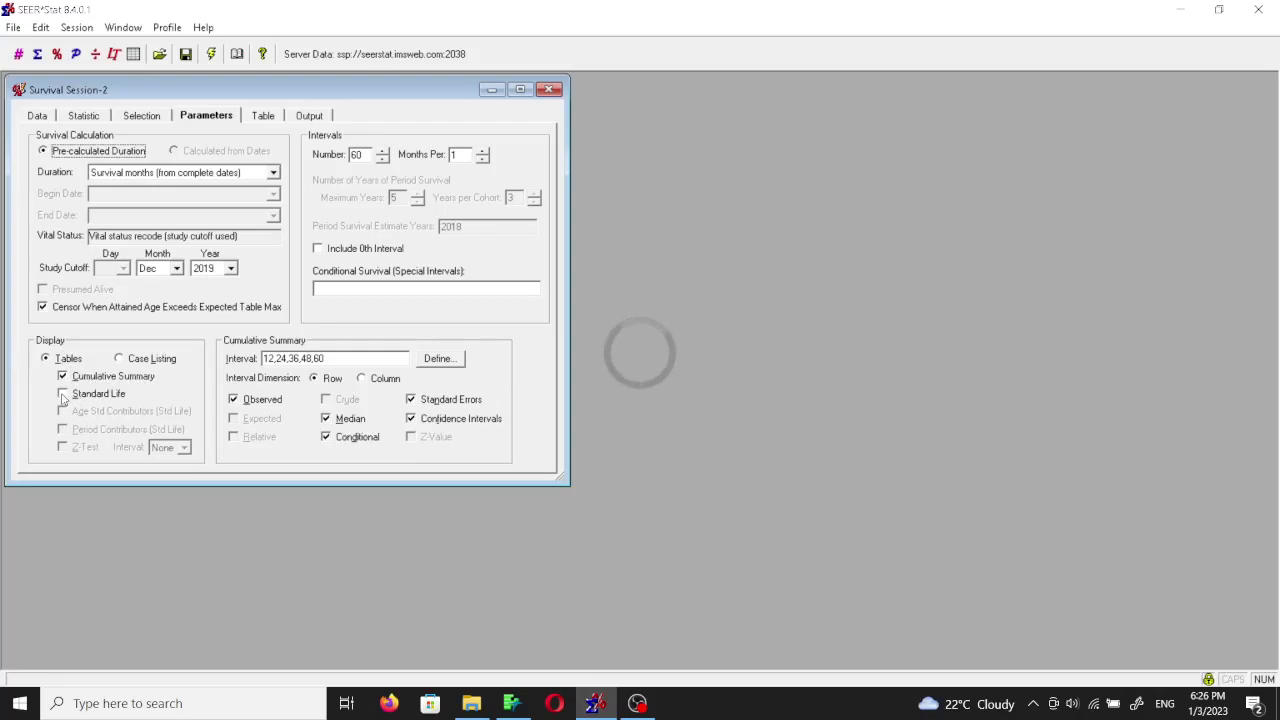
{"action": "left_click", "coordinate": [63, 396]}
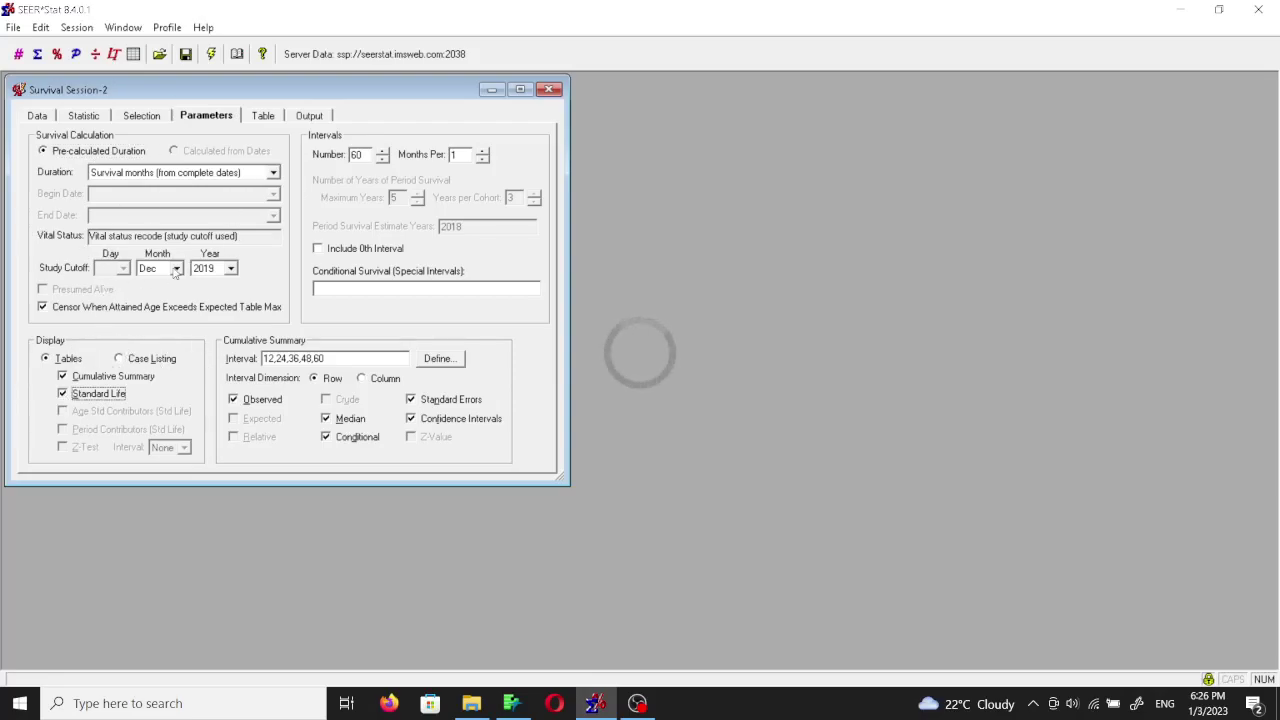
{"action": "left_click", "coordinate": [263, 117]}
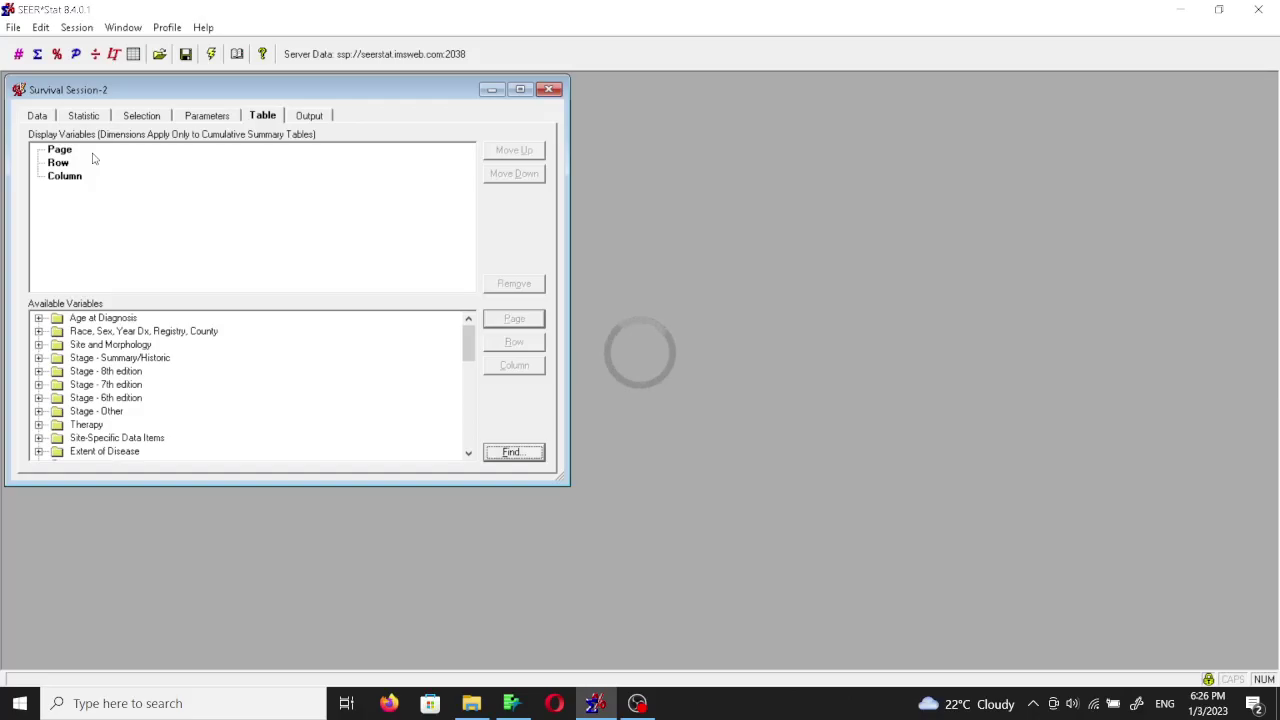
Enter 'TNBC' as the output title and execute the session, returning 15,297 cases.
{"action": "left_click", "coordinate": [314, 118]}
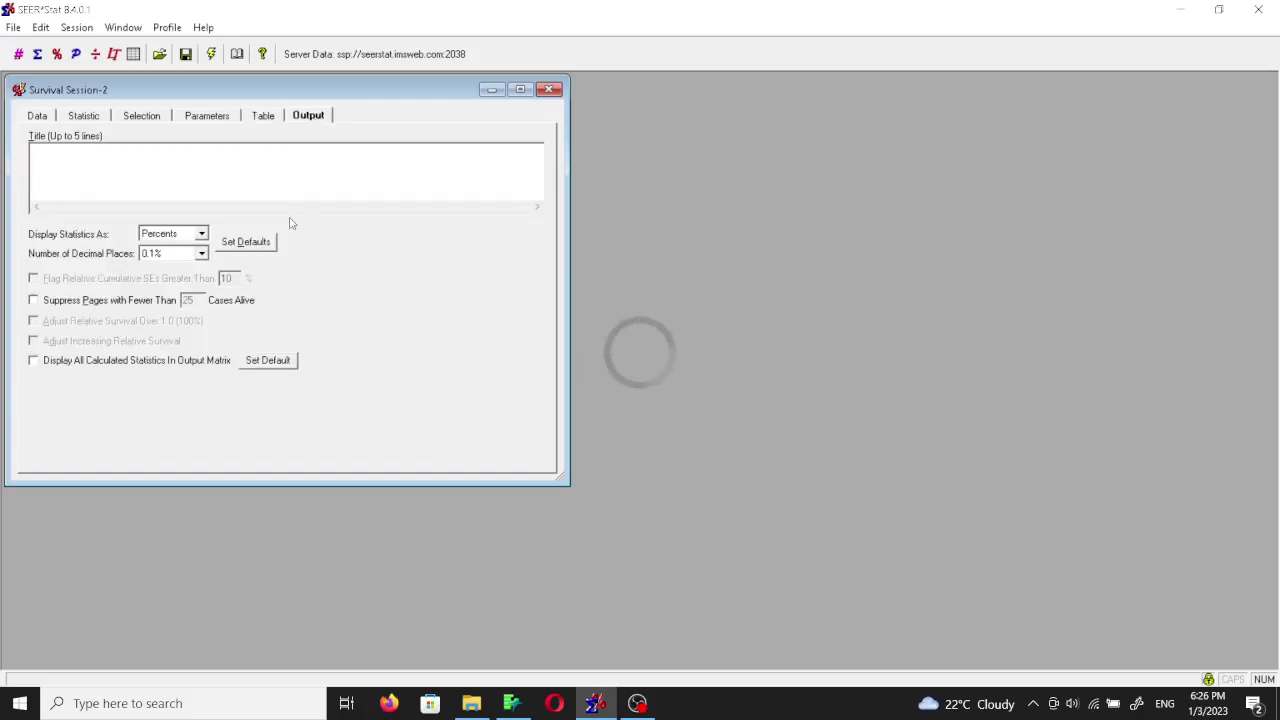
{"action": "type", "text": "TNBC"}
{"action": "left_click", "coordinate": [211, 54]}
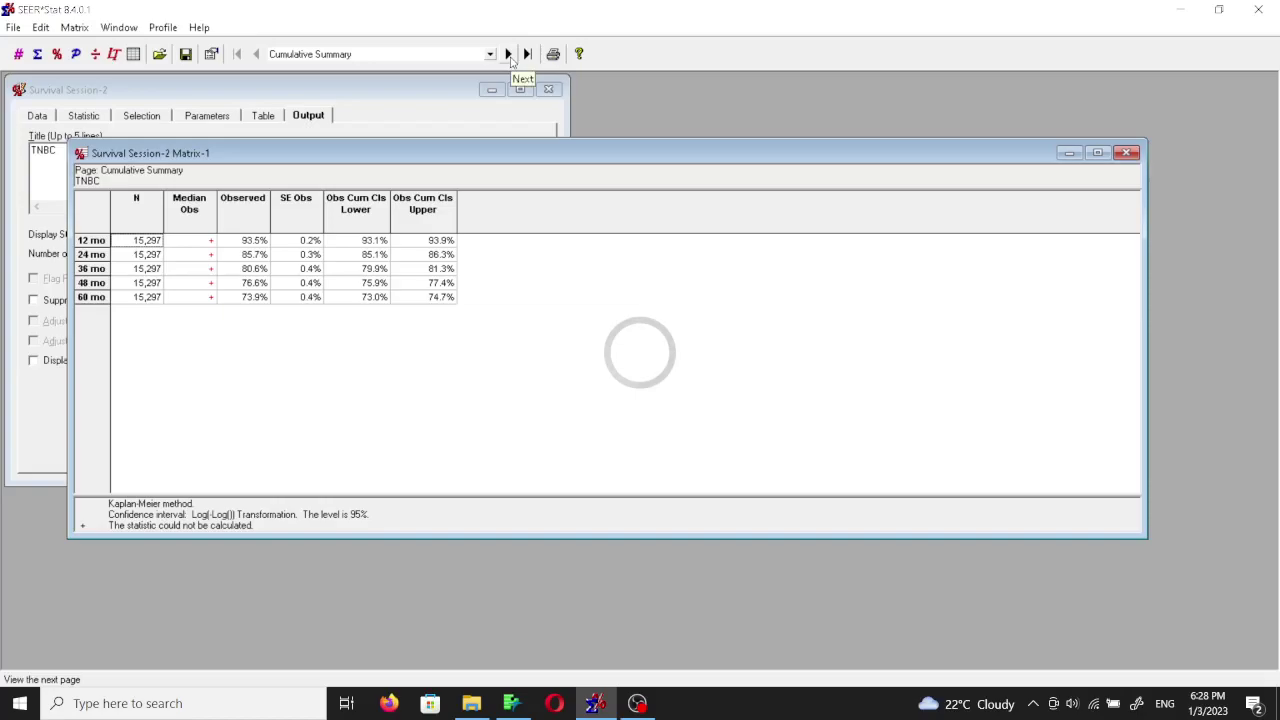
Show the Life page and enlarge Matrix-1 to view rows through 59–<60 months.
{"action": "left_click", "coordinate": [509, 55]}
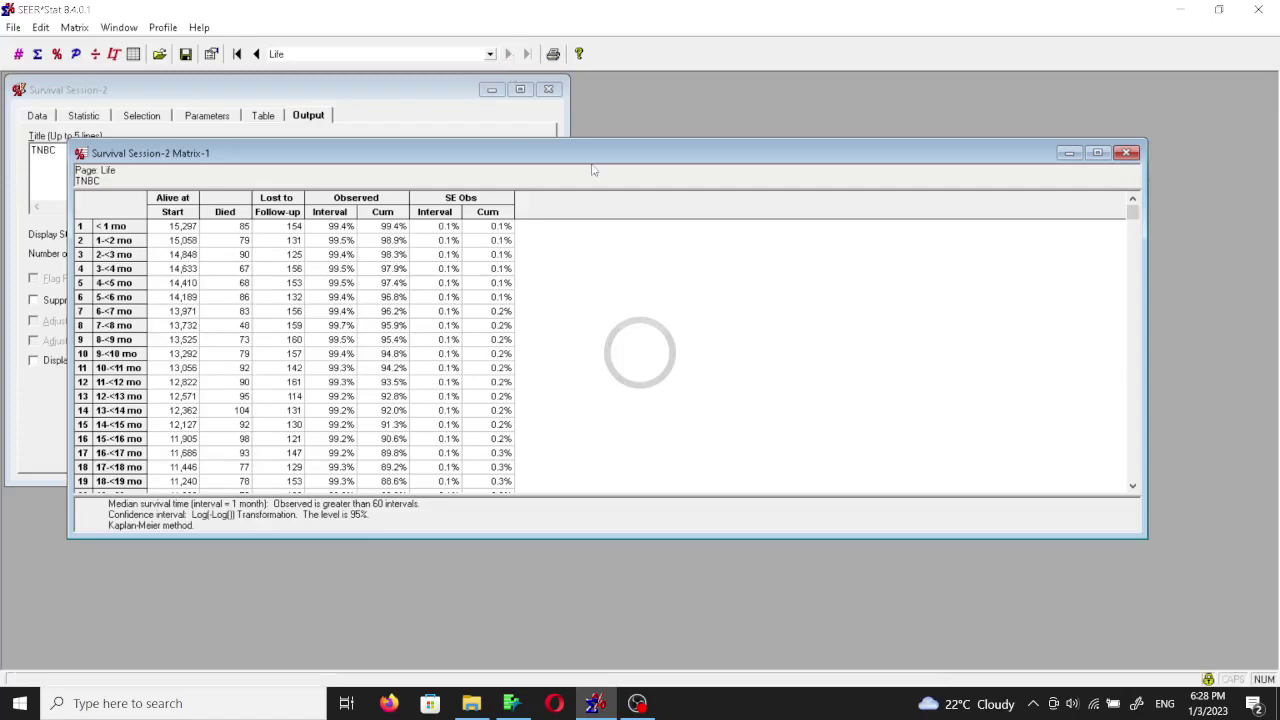
{"action": "left_click_drag", "start_coordinate": [606, 138], "coordinate": [612, 74]}
{"action": "left_click_drag", "start_coordinate": [631, 541], "coordinate": [642, 652]}
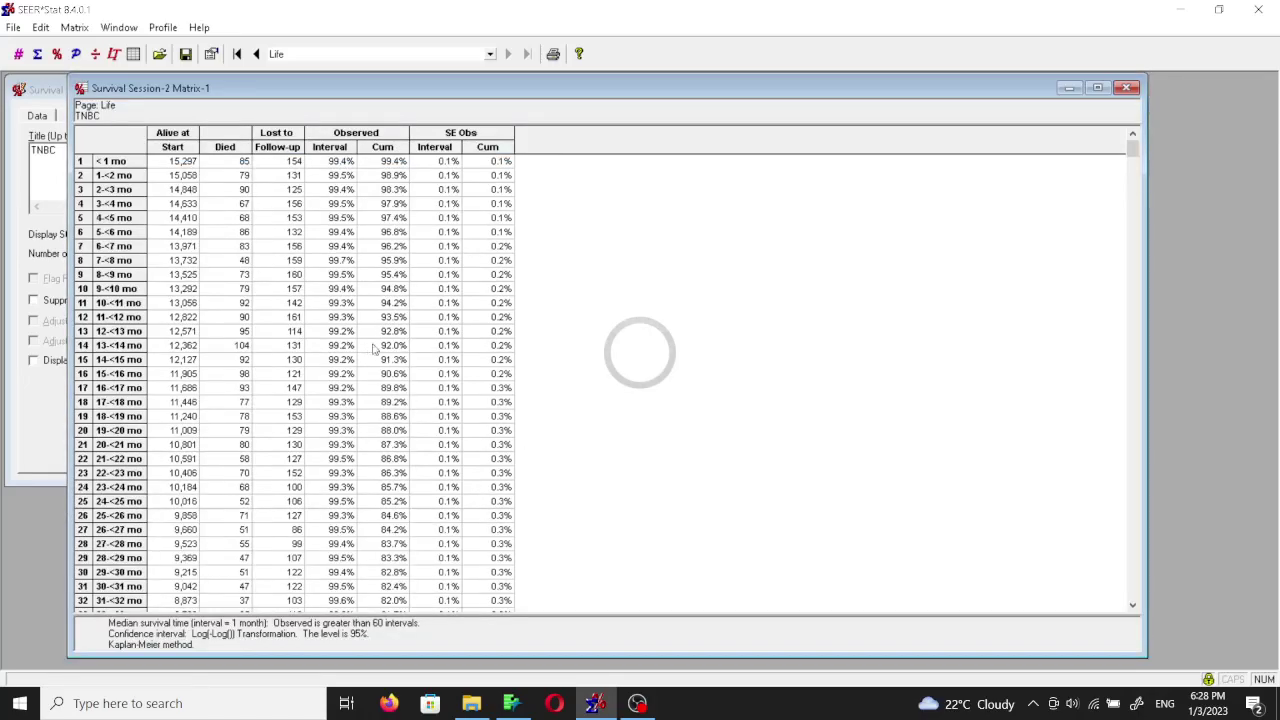
{"action": "scroll", "coordinate": [374, 347], "scroll_direction": "down", "scroll_amount": 7}
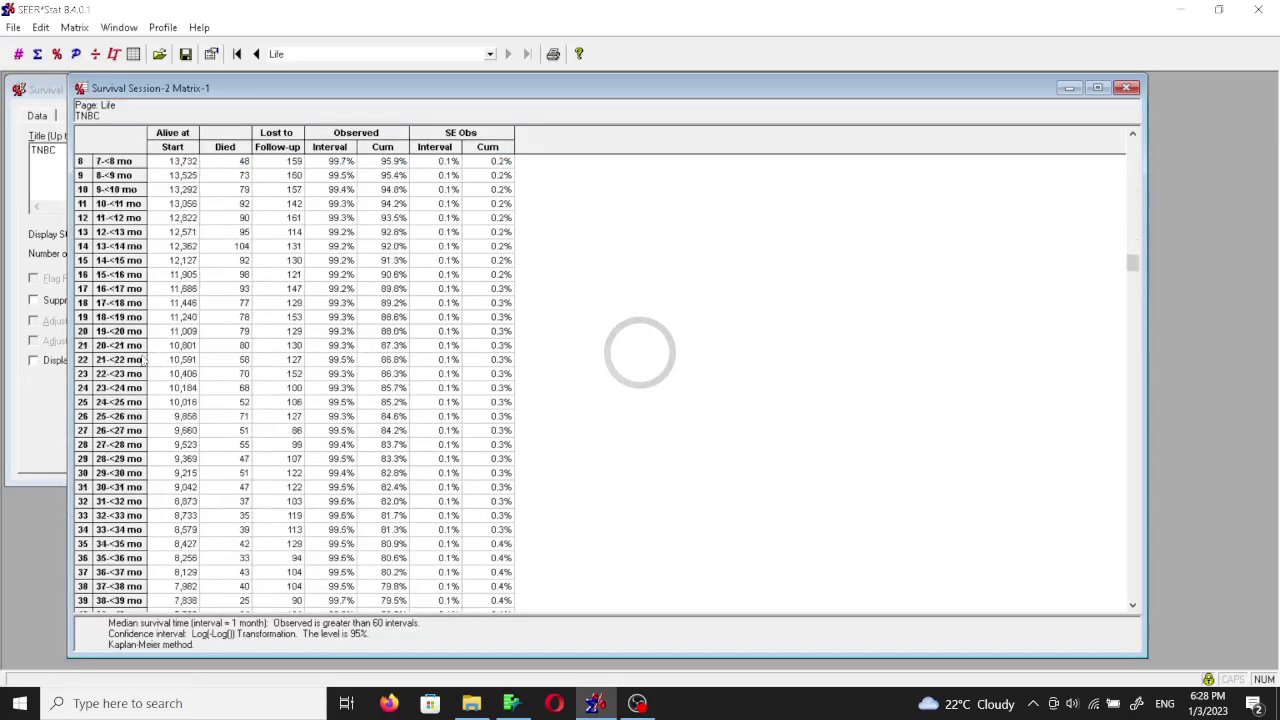
{"action": "scroll", "coordinate": [128, 296], "scroll_direction": "up", "scroll_amount": 1}
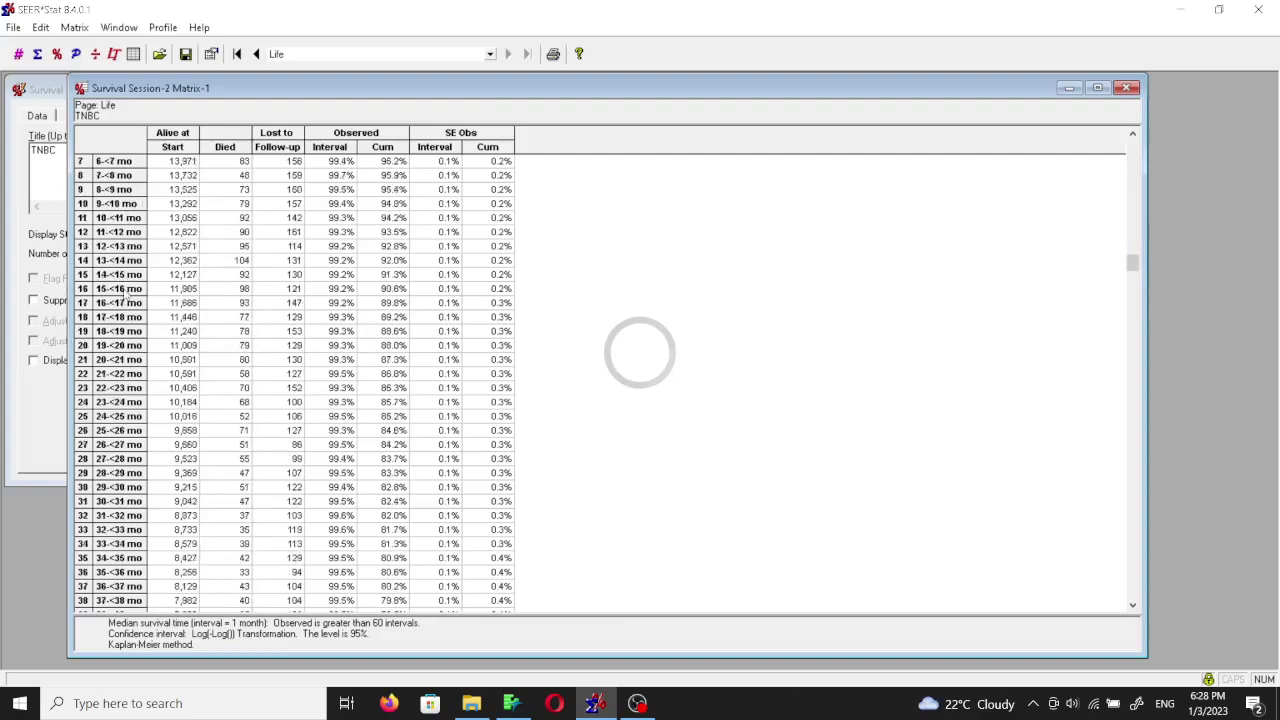
{"action": "scroll", "coordinate": [128, 296], "scroll_direction": "up", "scroll_amount": 6}
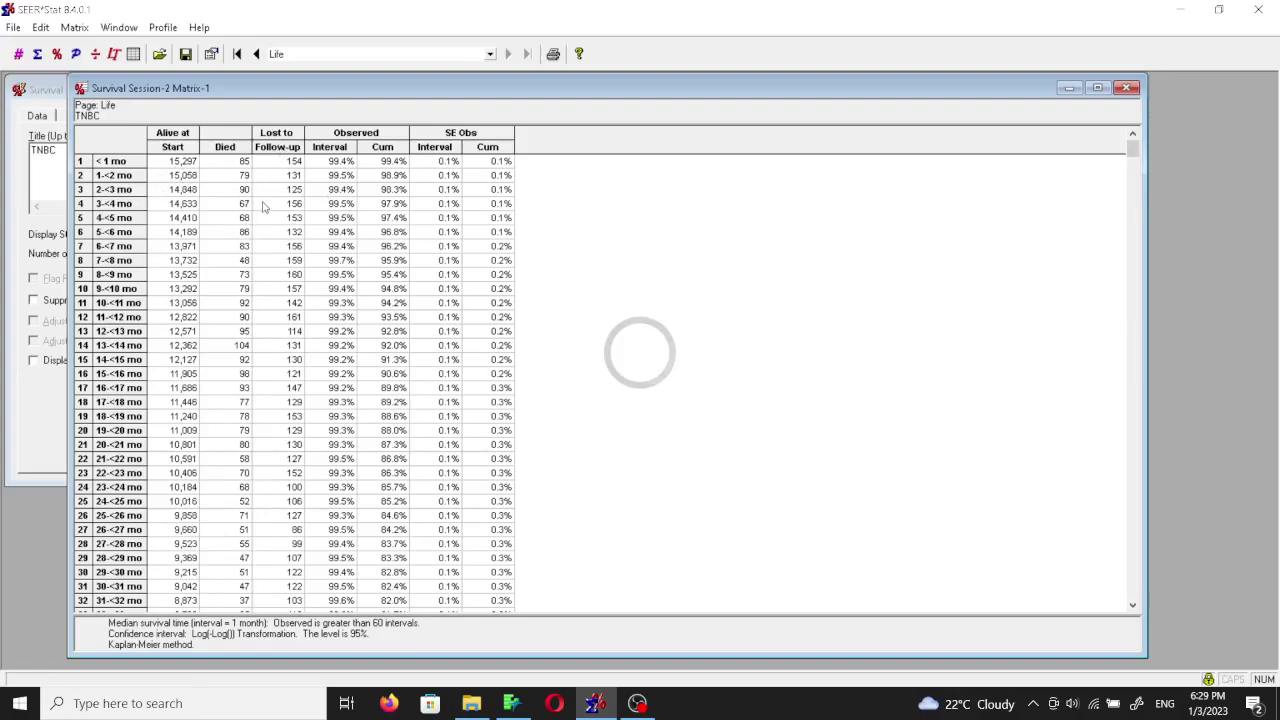
{"action": "scroll", "coordinate": [265, 210], "scroll_direction": "down", "scroll_amount": 5}
{"action": "scroll", "coordinate": [263, 218], "scroll_direction": "down", "scroll_amount": 5}
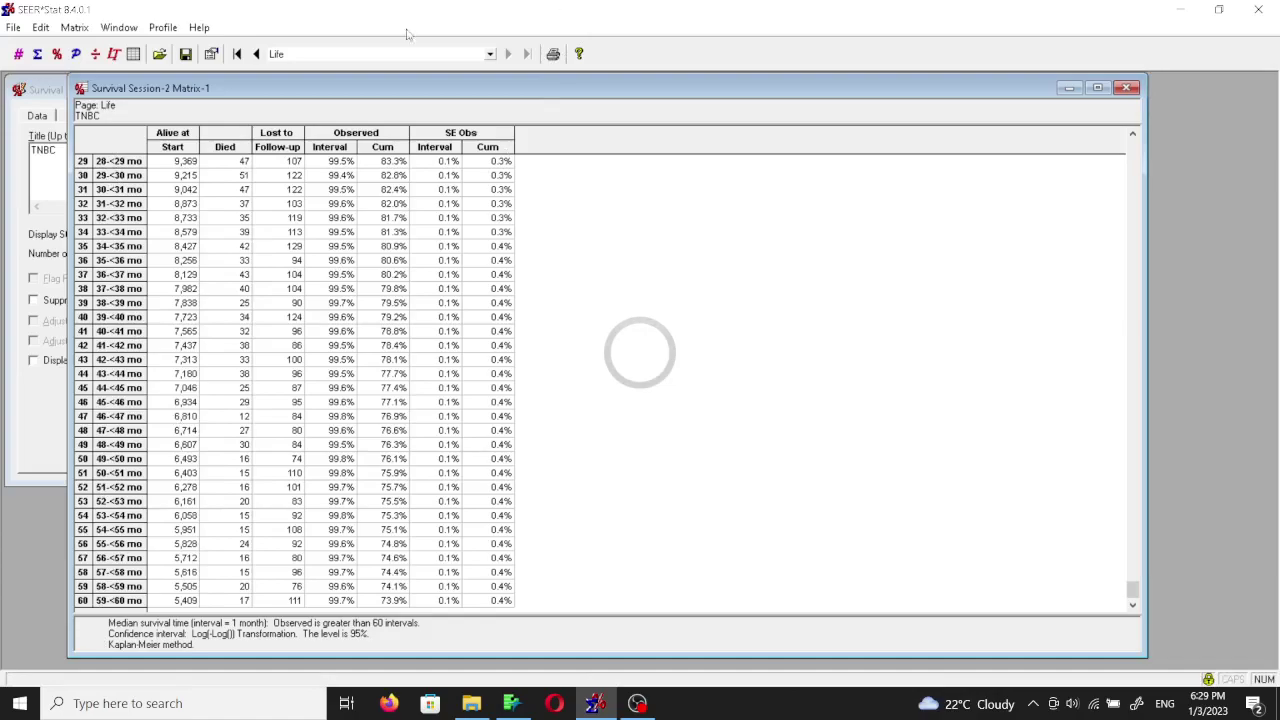
{"action": "left_click_drag", "start_coordinate": [458, 94], "coordinate": [494, 137]}
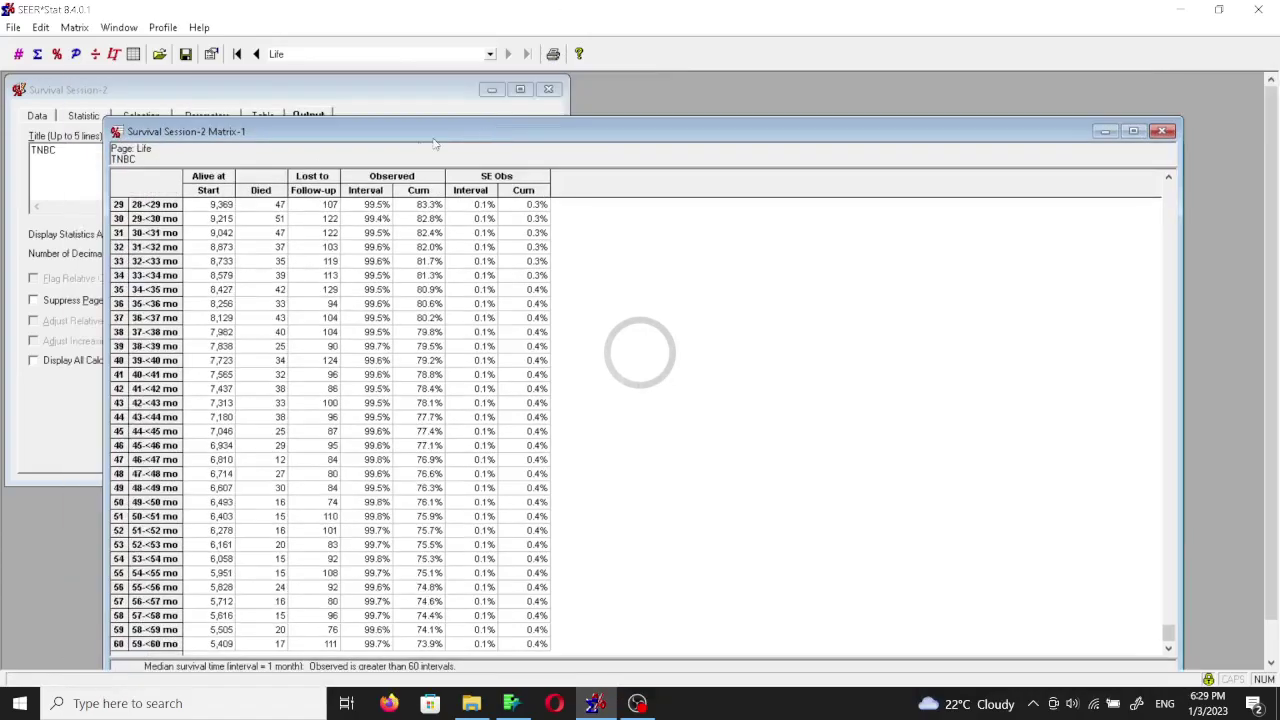
{"action": "left_click_drag", "start_coordinate": [291, 133], "coordinate": [287, 174]}
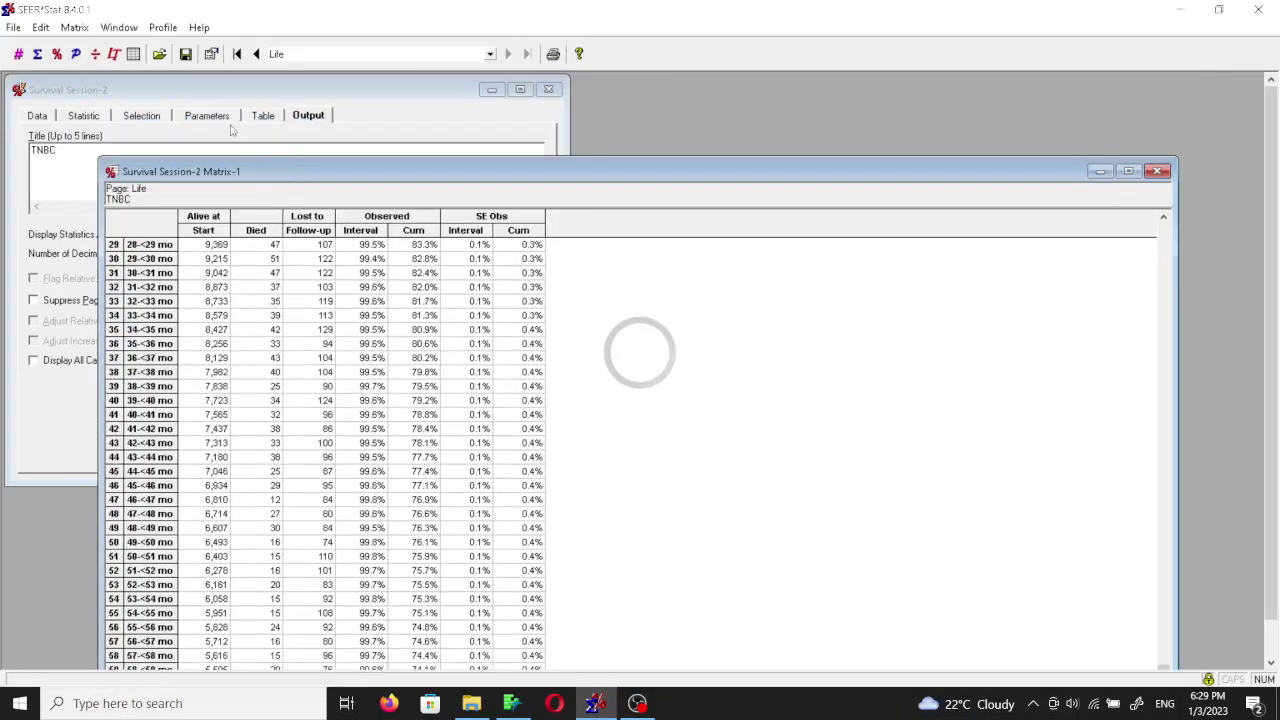
{"action": "left_click", "coordinate": [210, 118]}
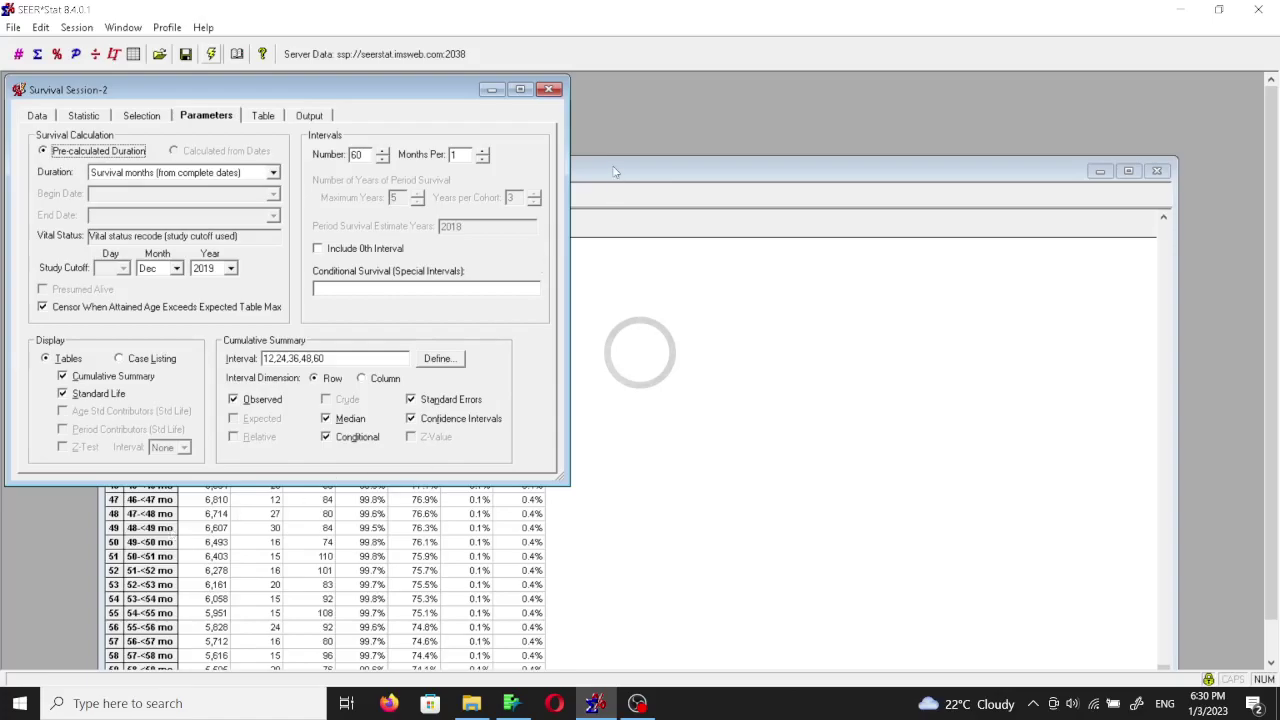
{"action": "left_click_drag", "start_coordinate": [615, 172], "coordinate": [580, 78]}
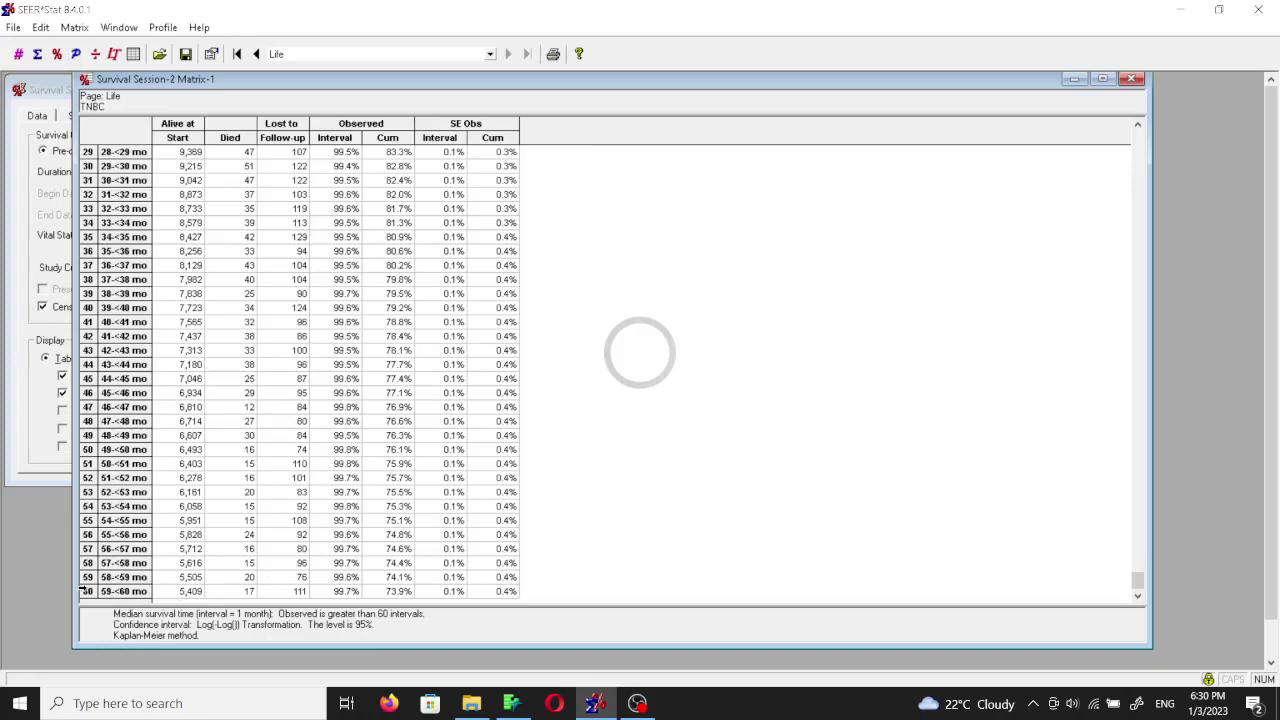
{"action": "scroll", "coordinate": [236, 537], "scroll_direction": "up", "scroll_amount": 5}
{"action": "scroll", "coordinate": [236, 537], "scroll_direction": "up", "scroll_amount": 4}
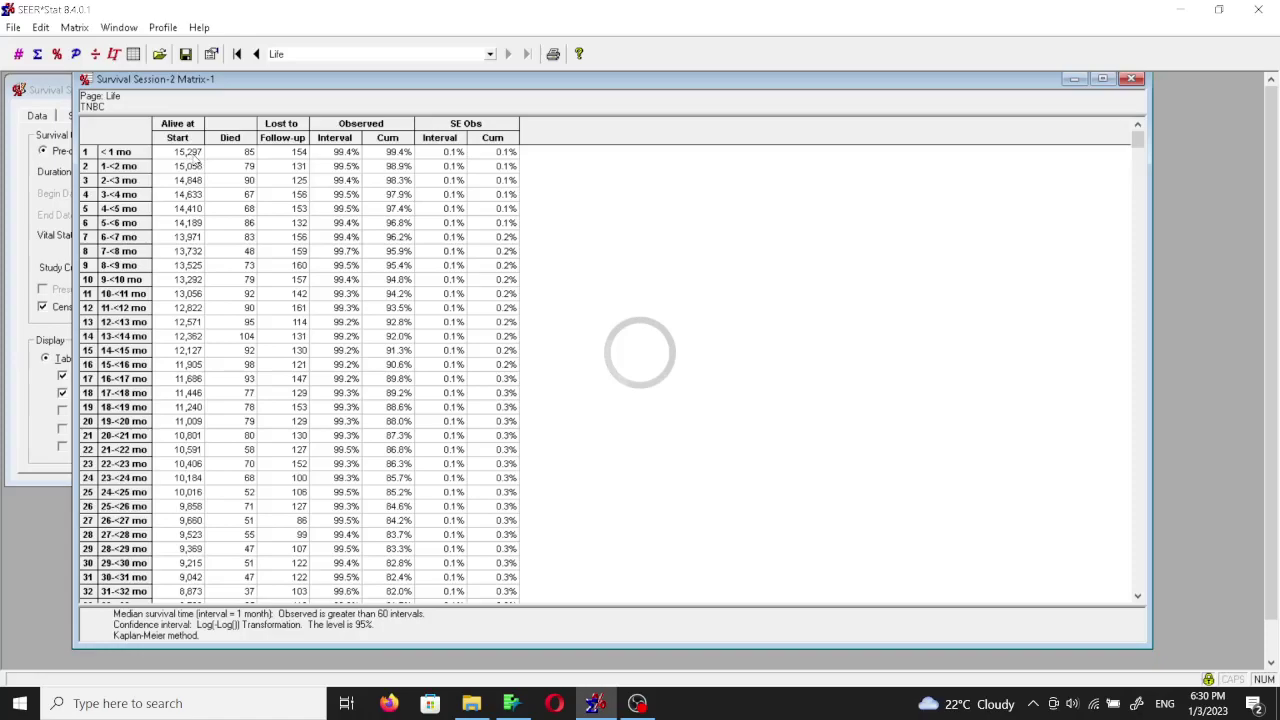
{"action": "scroll", "coordinate": [300, 340], "scroll_direction": "down", "scroll_amount": 6}
{"action": "scroll", "coordinate": [299, 354], "scroll_direction": "down", "scroll_amount": 3}
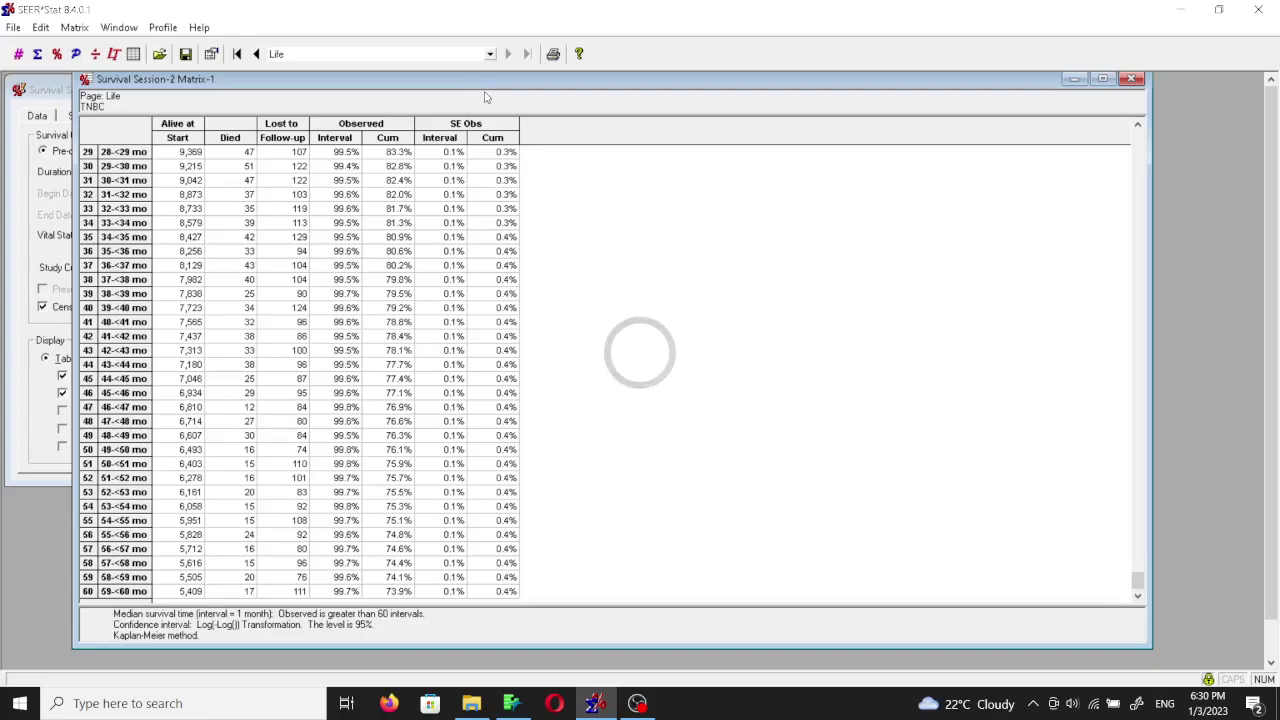
{"action": "left_click_drag", "start_coordinate": [505, 85], "coordinate": [506, 96]}
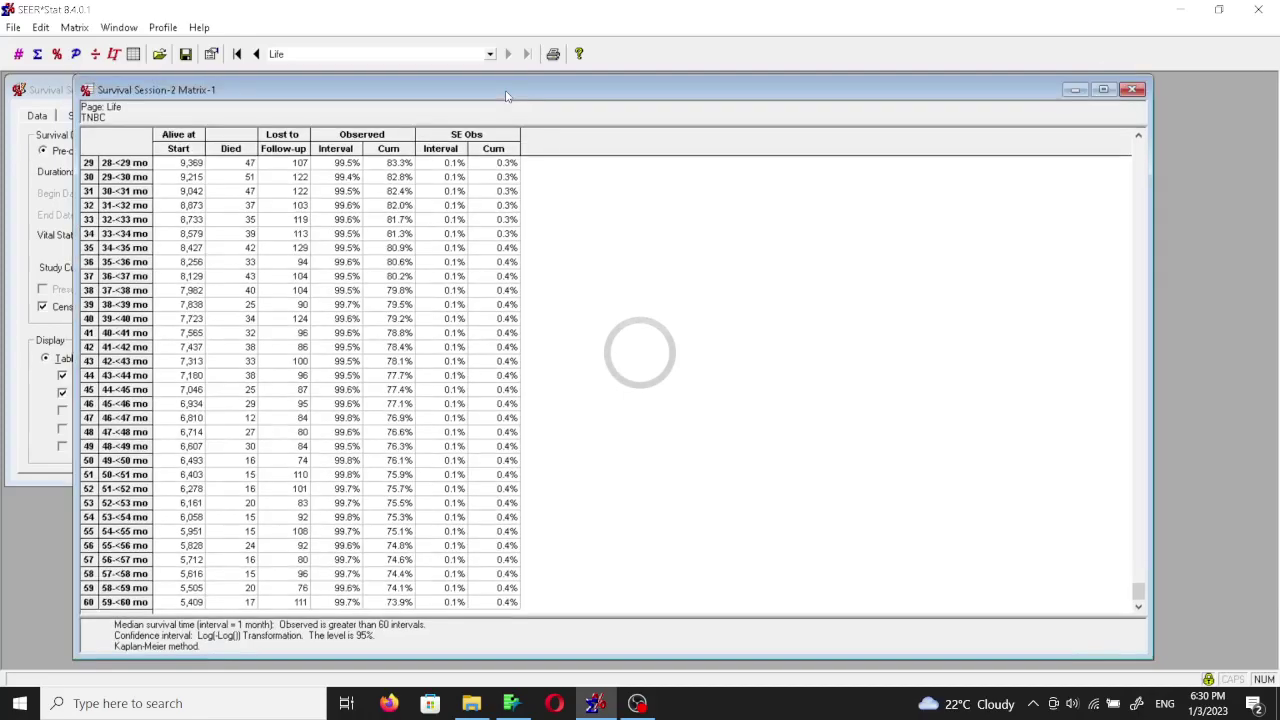